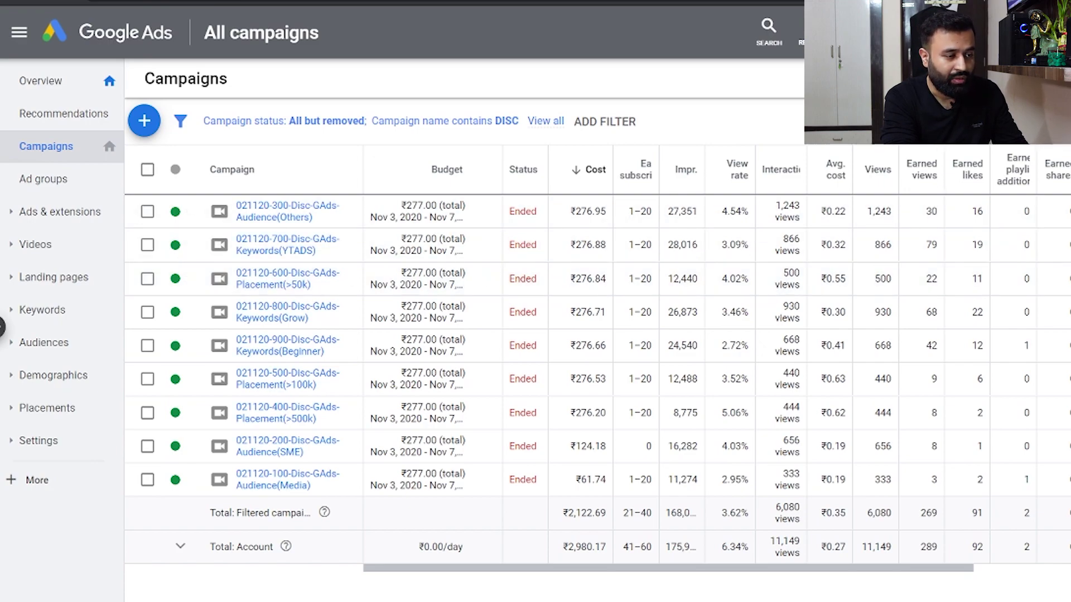
Open the column settings for the campaigns table and review the selected columns through Watch time
left_click(1013, 120)
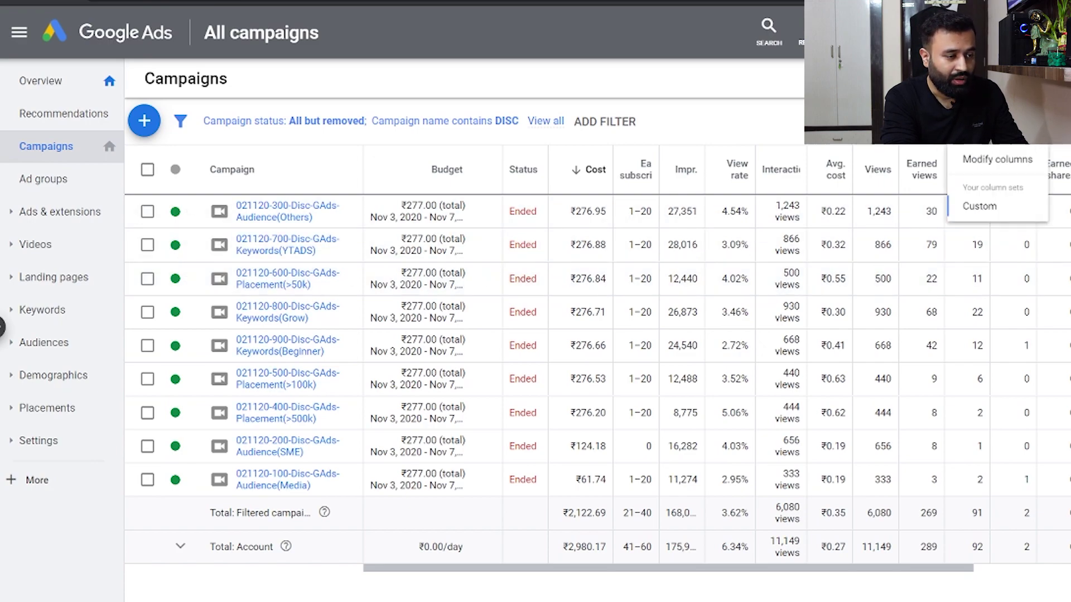
left_click(1002, 170)
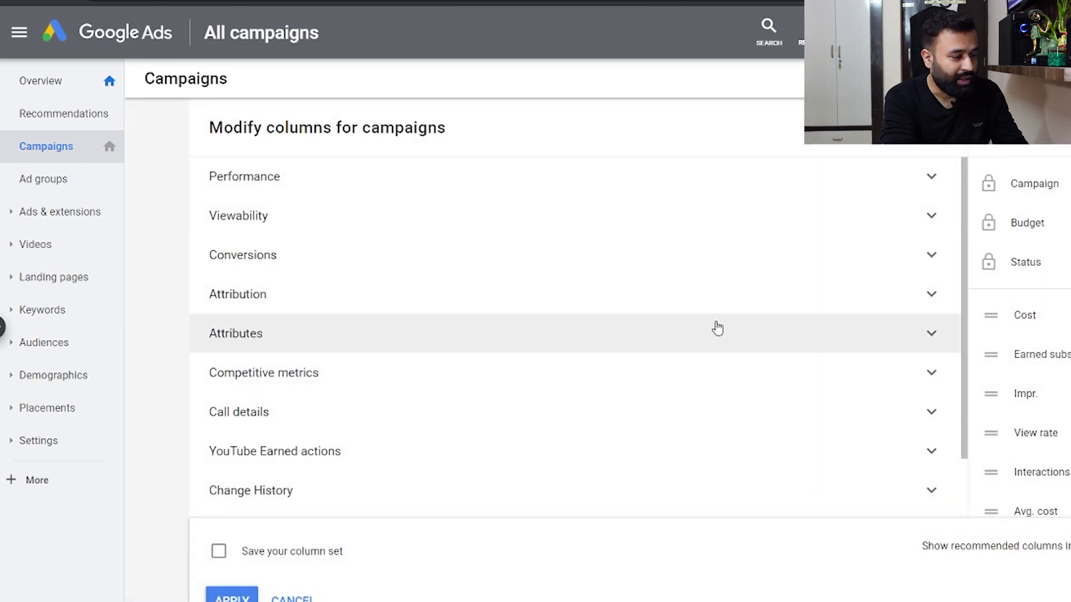
scroll(1047, 463, "down", 4)
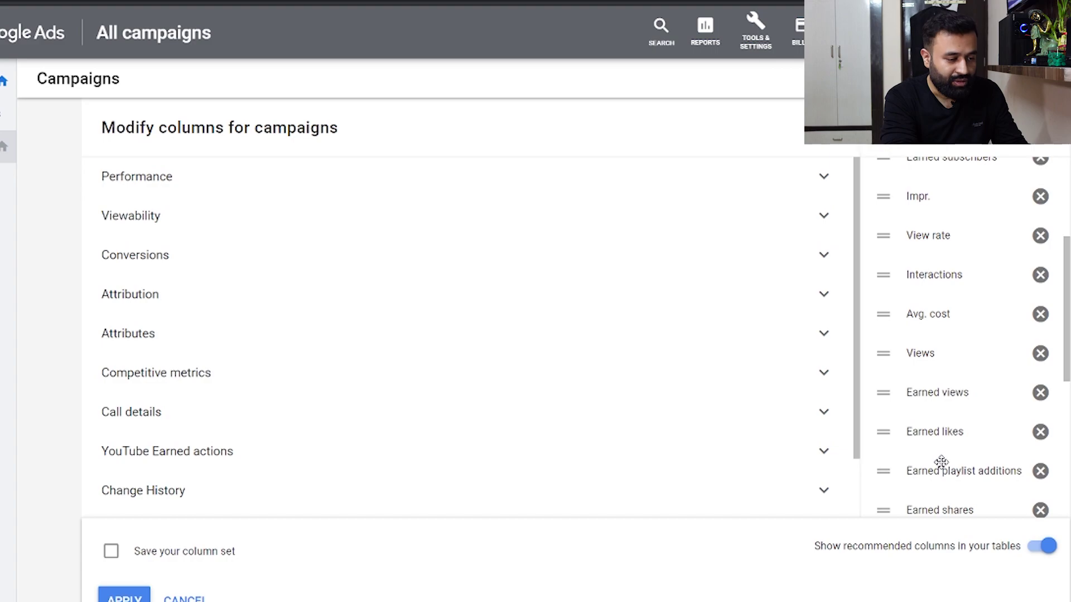
scroll(941, 462, "down", 5)
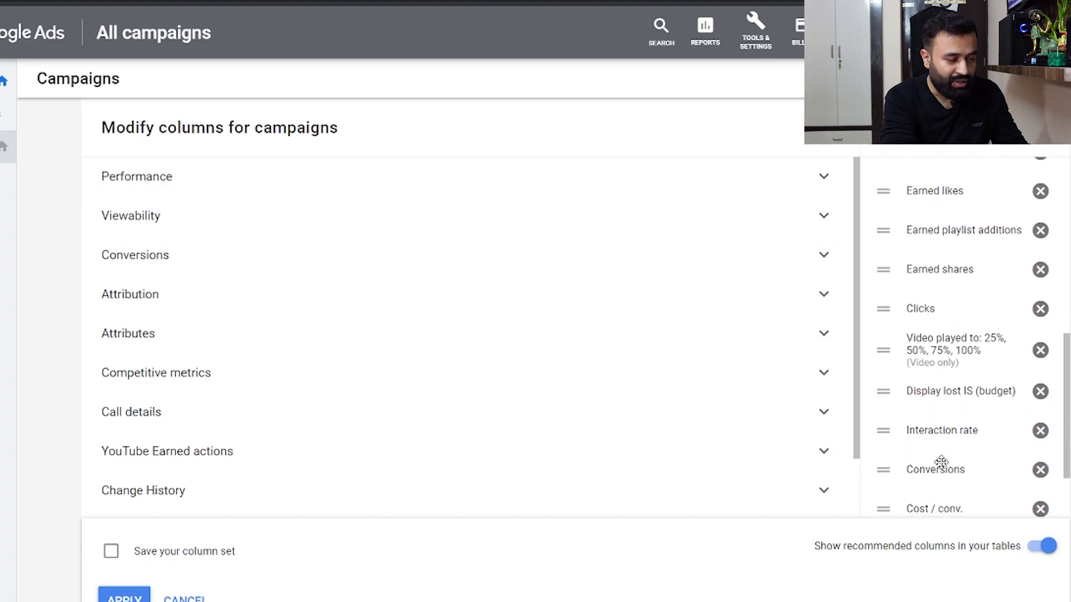
scroll(941, 462, "down", 3)
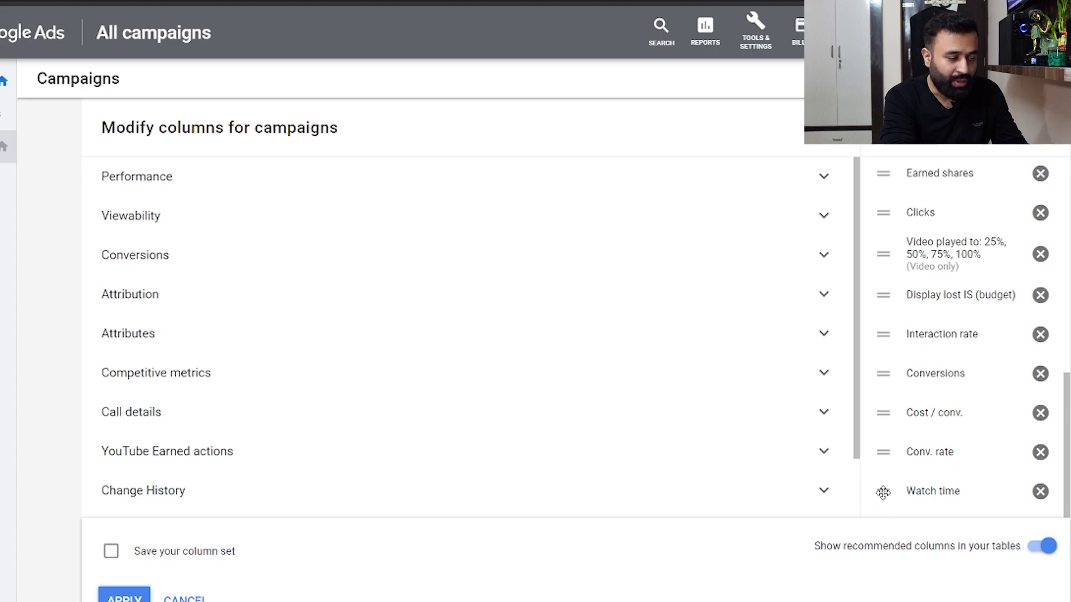
mouse_move(881, 492)
left_mouse_down()
mouse_move(889, 437)
mouse_move(885, 483)
left_mouse_up()
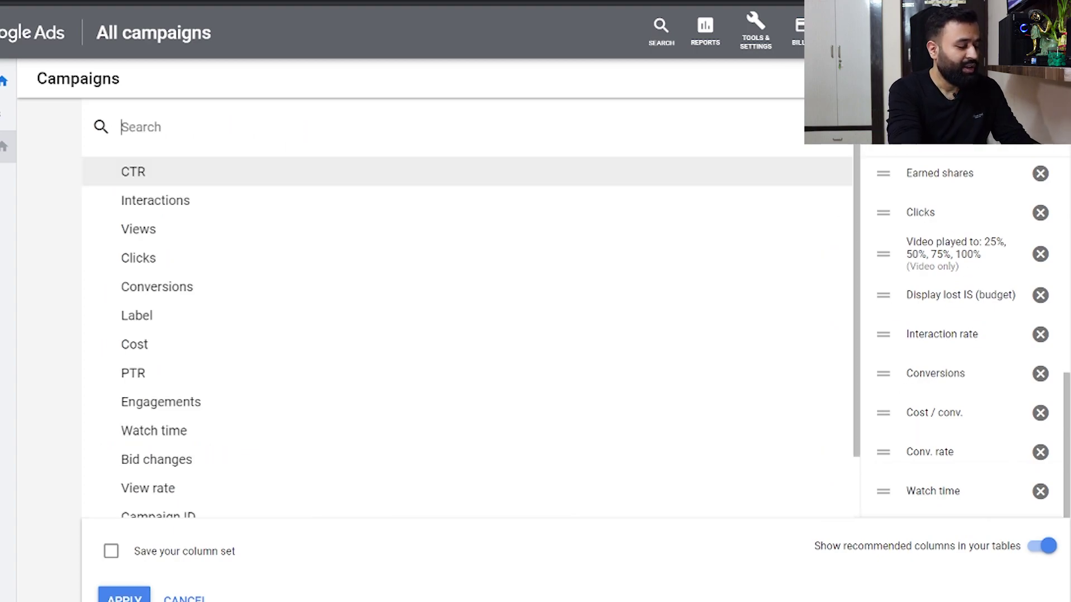
Search the available campaign columns for "watch" and leave the column settings without applying changes
type("atch")
key("BackSpace")
key("BackSpace")
key("BackSpace")
key("BackSpace")
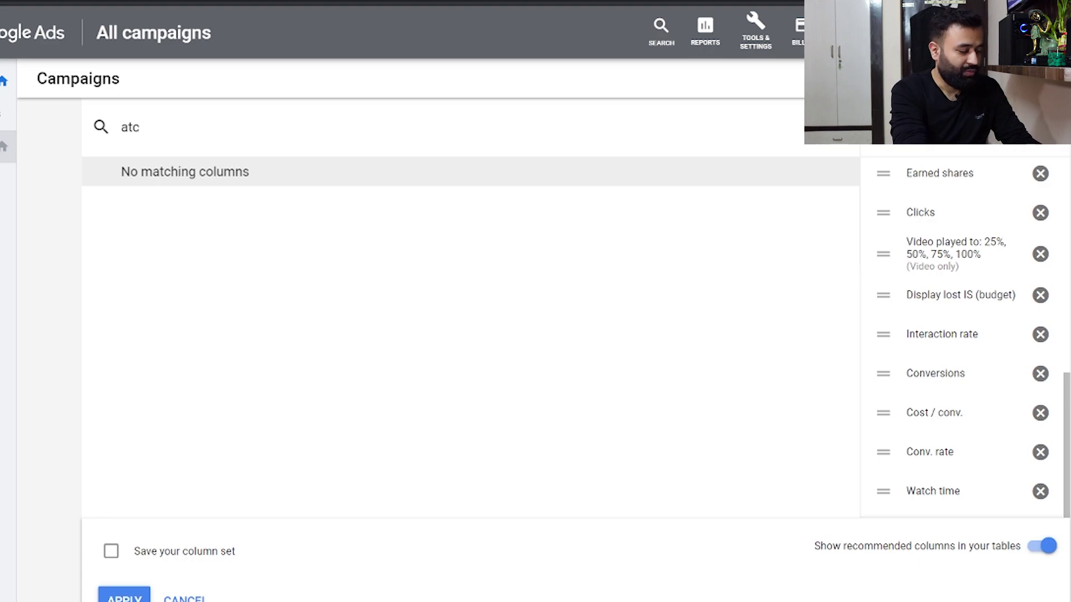
type("watch")
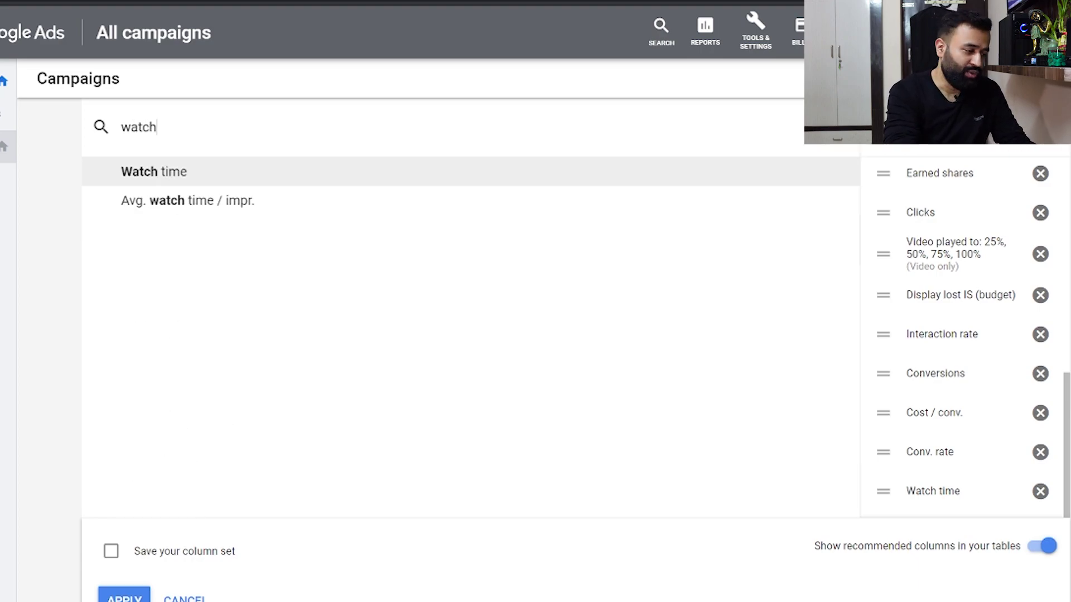
left_click(189, 598)
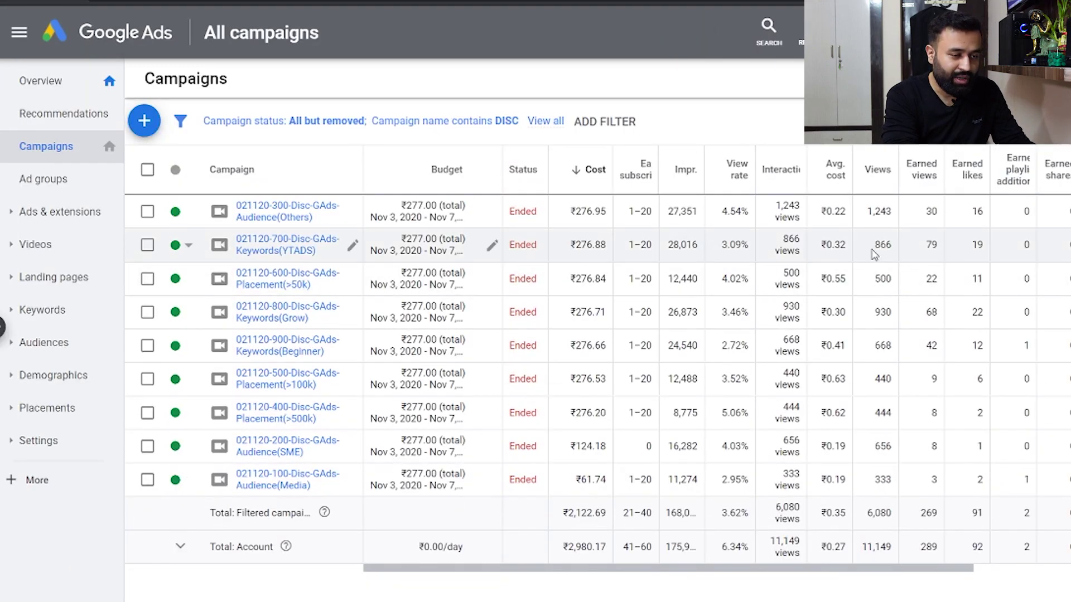
Change the campaign name filter so the table lists only campaigns containing "audience"
scroll(1015, 267, "right", 5)
scroll(1015, 266, "right", 2)
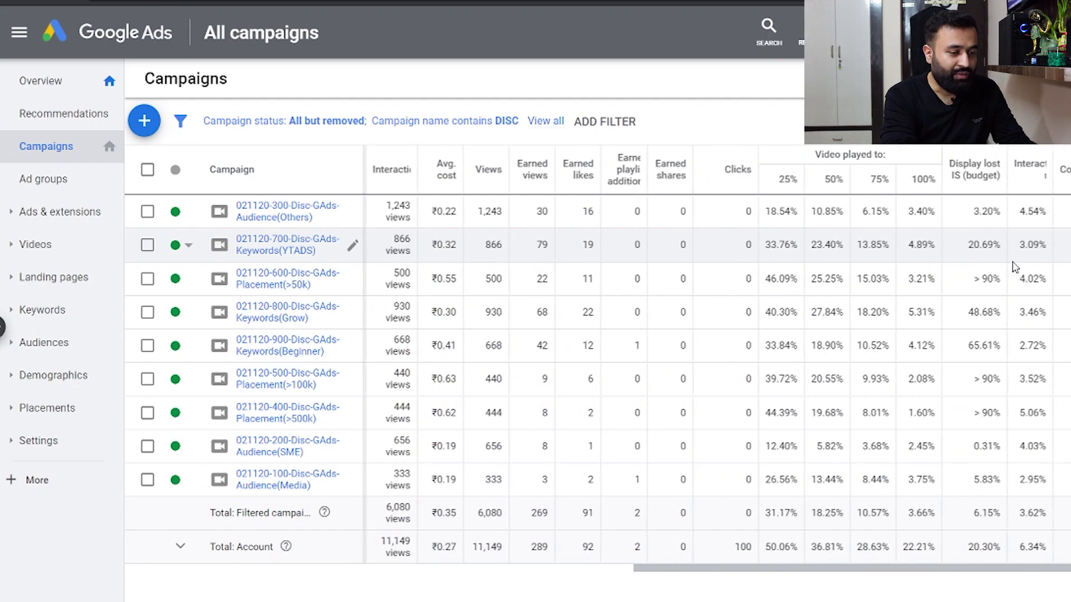
scroll(1015, 266, "left", 8)
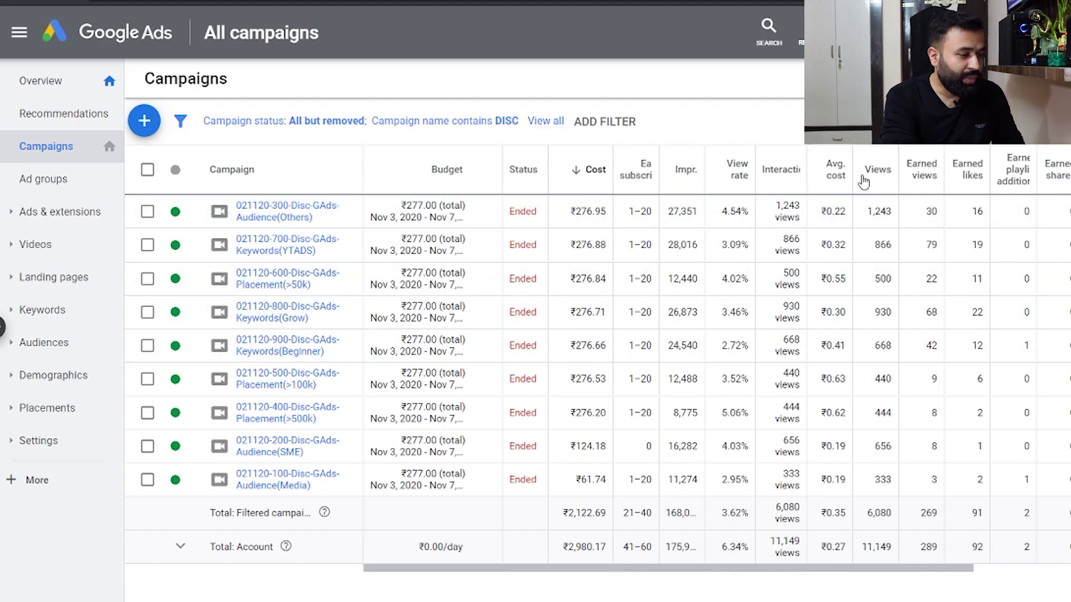
left_click(509, 115)
left_click_drag(433, 218, 359, 222)
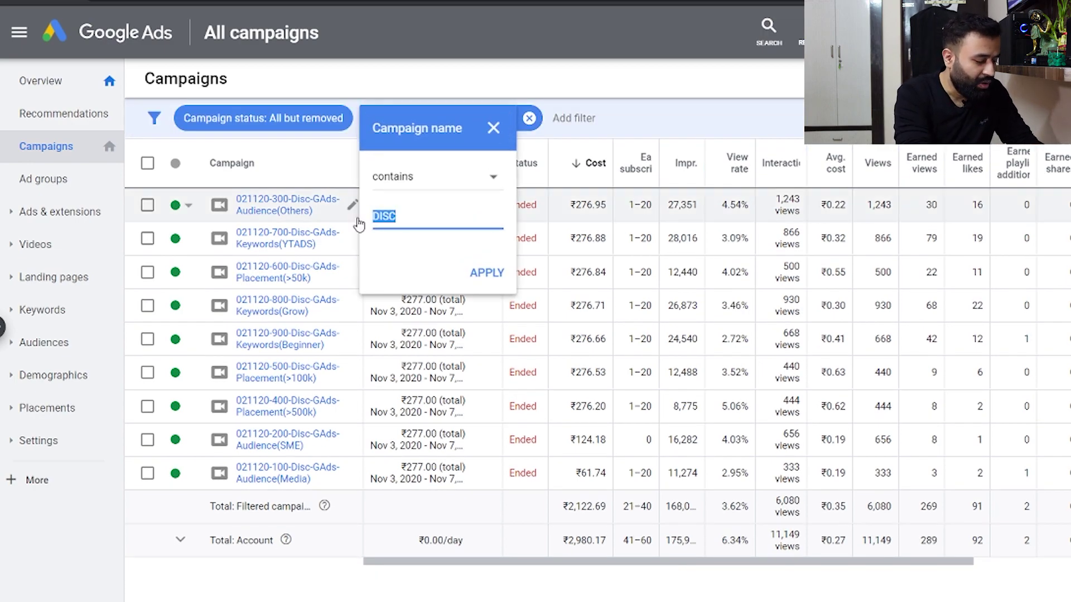
type("audience")
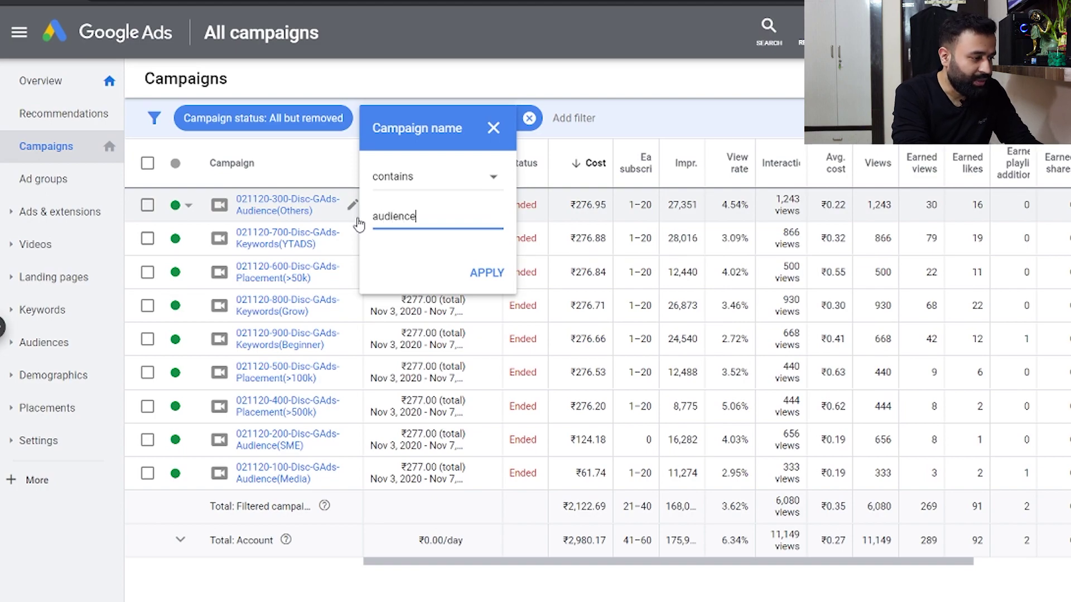
left_click(485, 274)
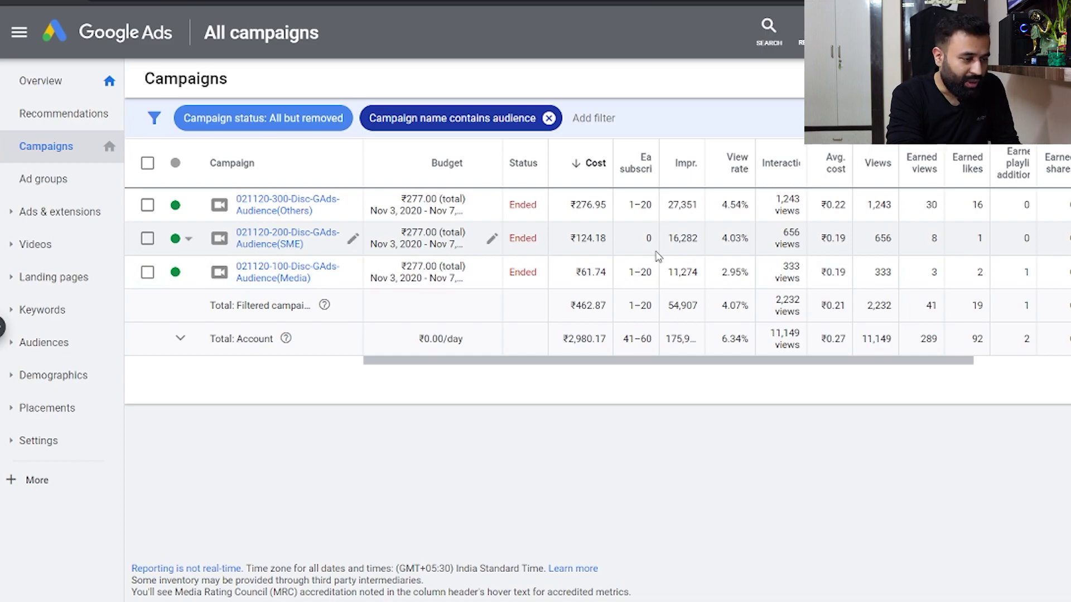
Examine the audience campaigns' metrics, from cost and view rate to video played percentages and Display lost IS (budget)
scroll(658, 256, "right", 1)
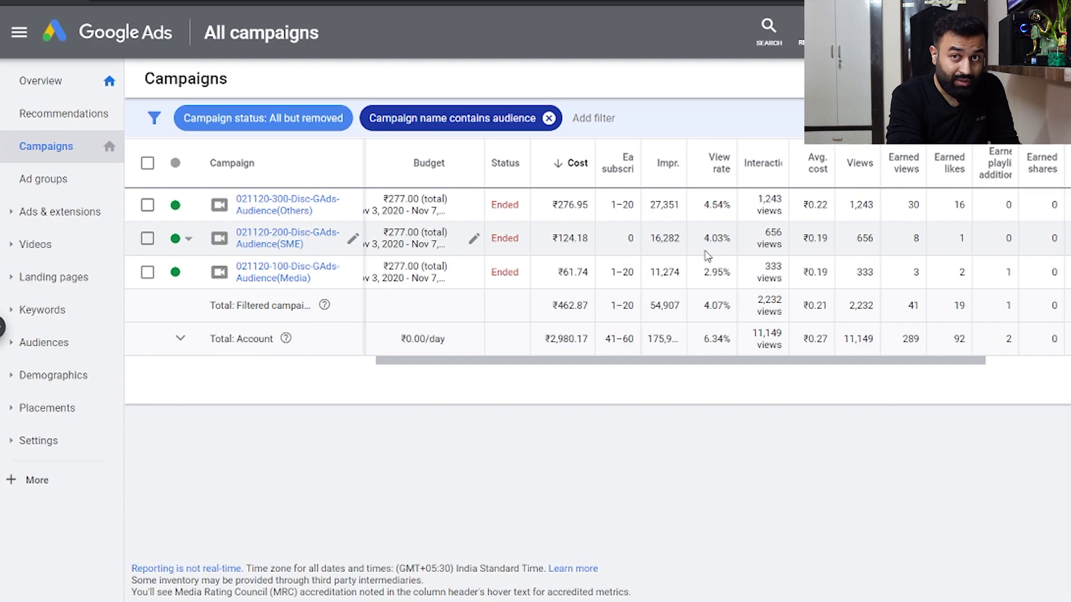
scroll(707, 256, "right", 3)
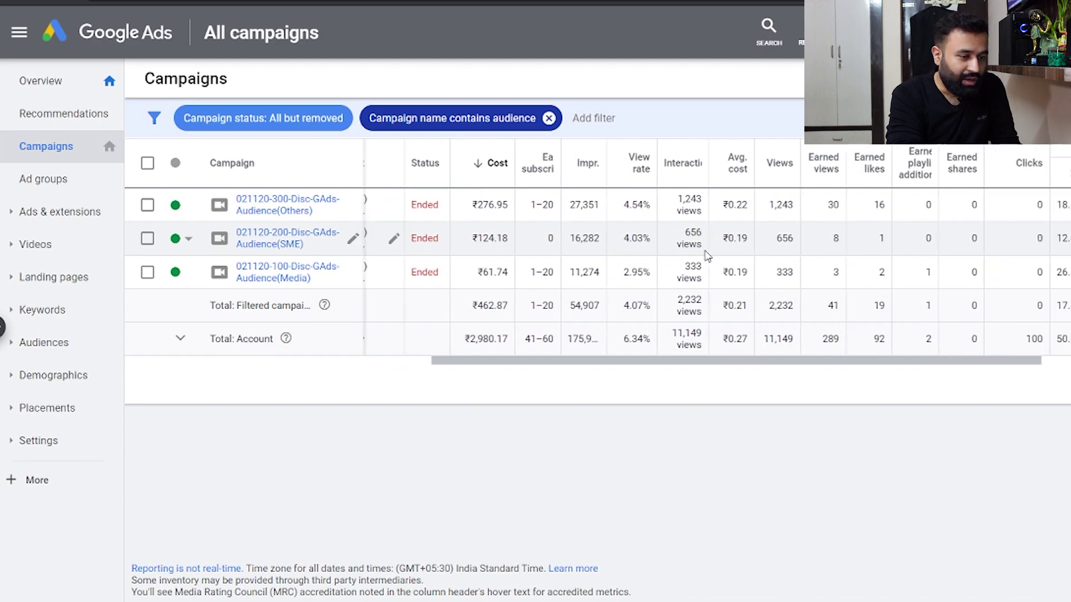
scroll(706, 254, "right", 2)
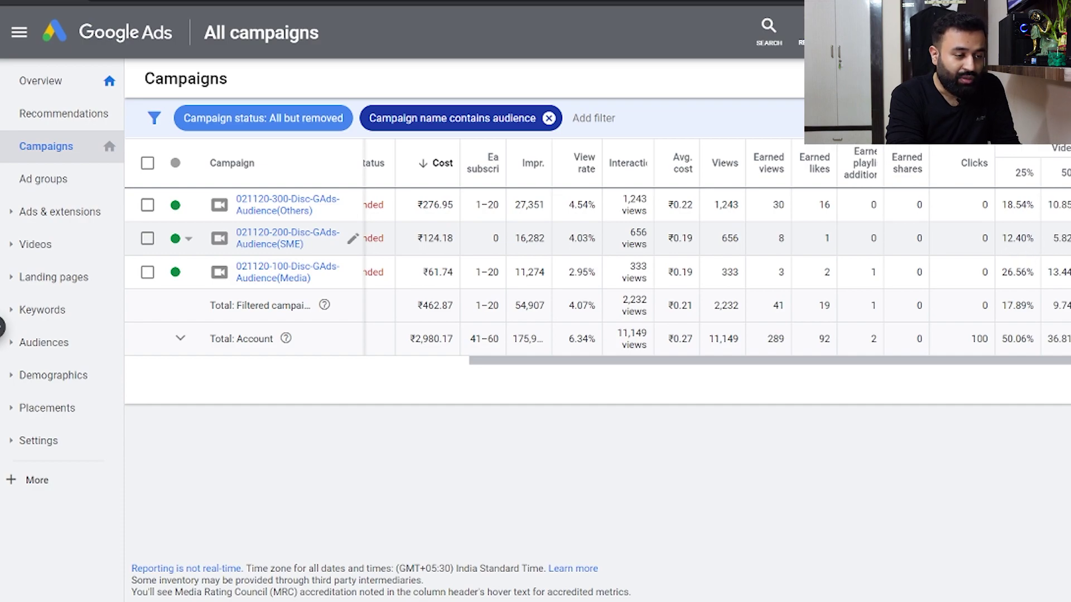
scroll(717, 248, "right", 3)
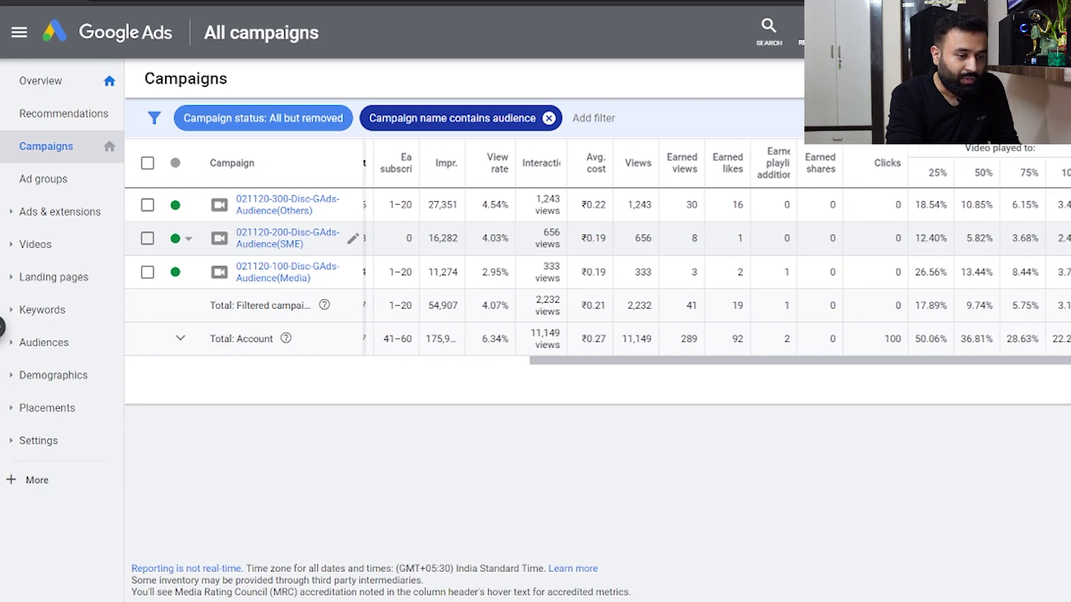
scroll(717, 248, "right", 1)
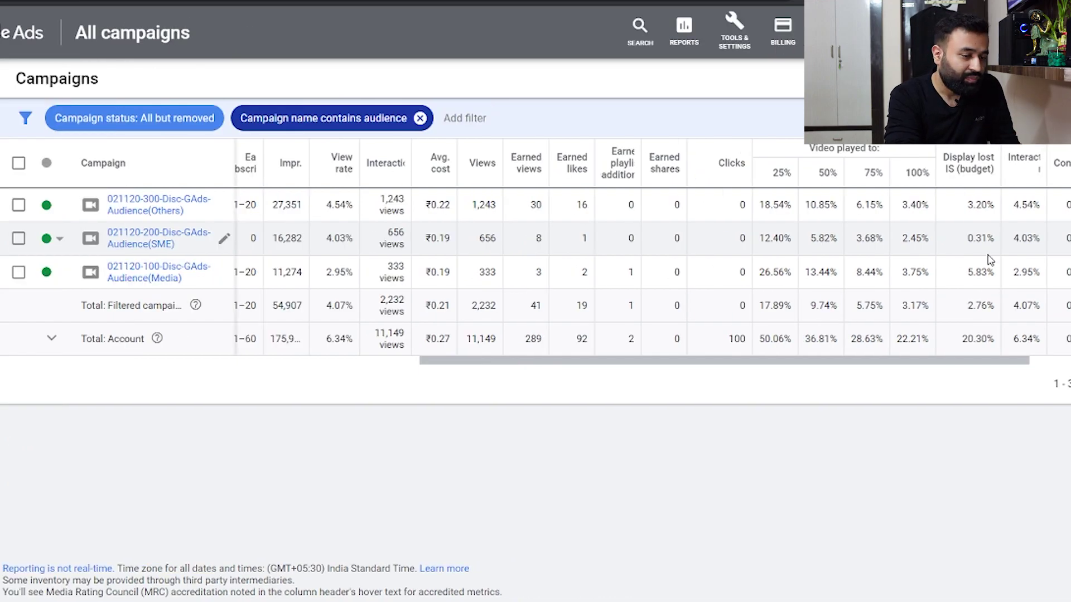
mouse_move(996, 152)
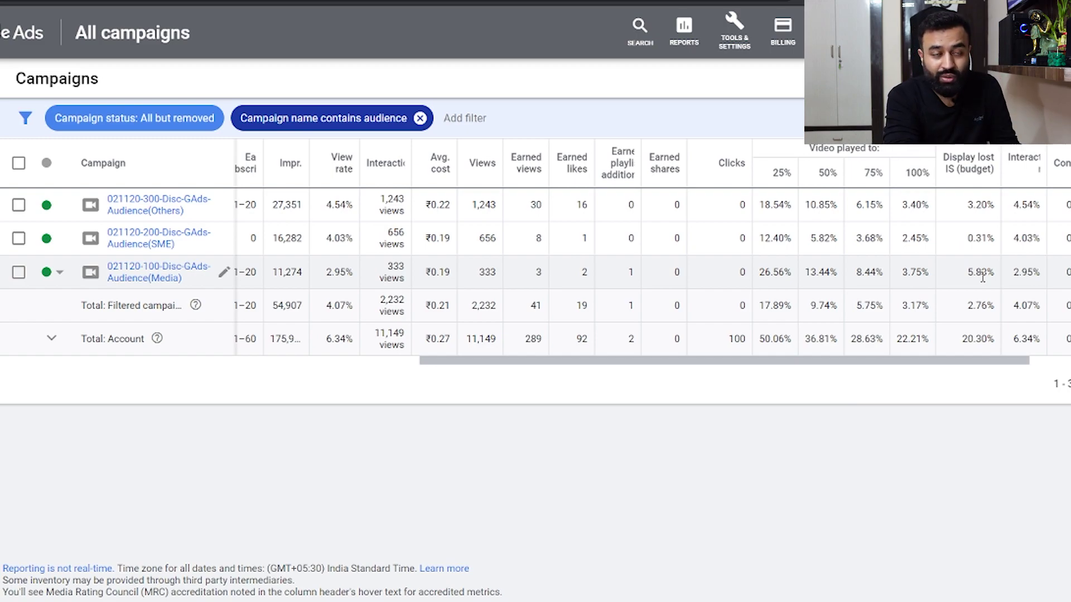
scroll(983, 277, "left", 5)
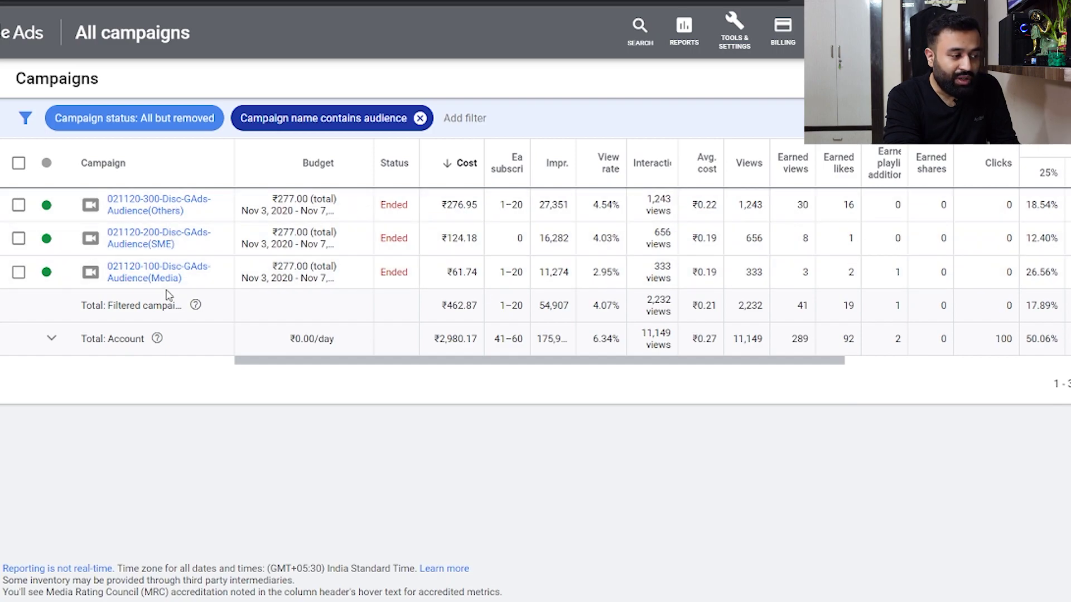
Set the Max. CPV of the ad group in the 021120-300-Disc-GAds-Audience(Others) campaign to ₹0.20
left_click(172, 218)
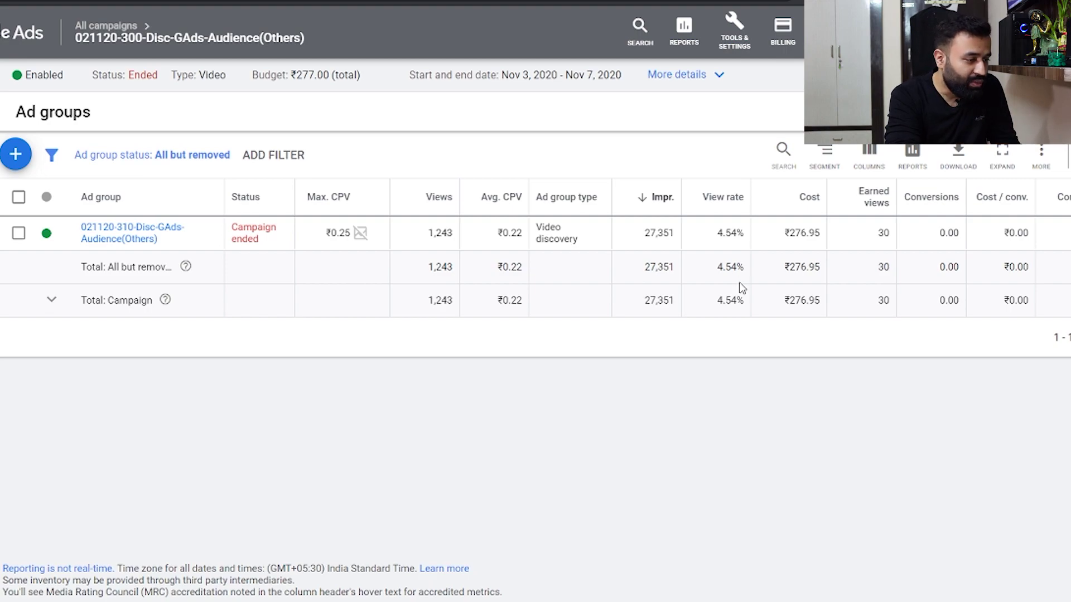
left_click(378, 233)
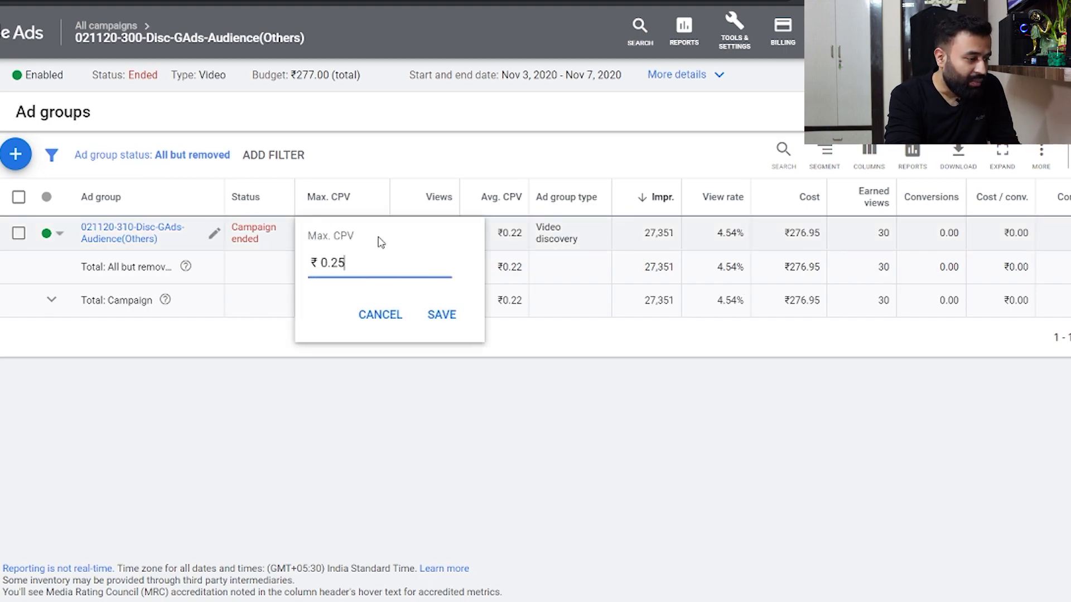
key("BackSpace")
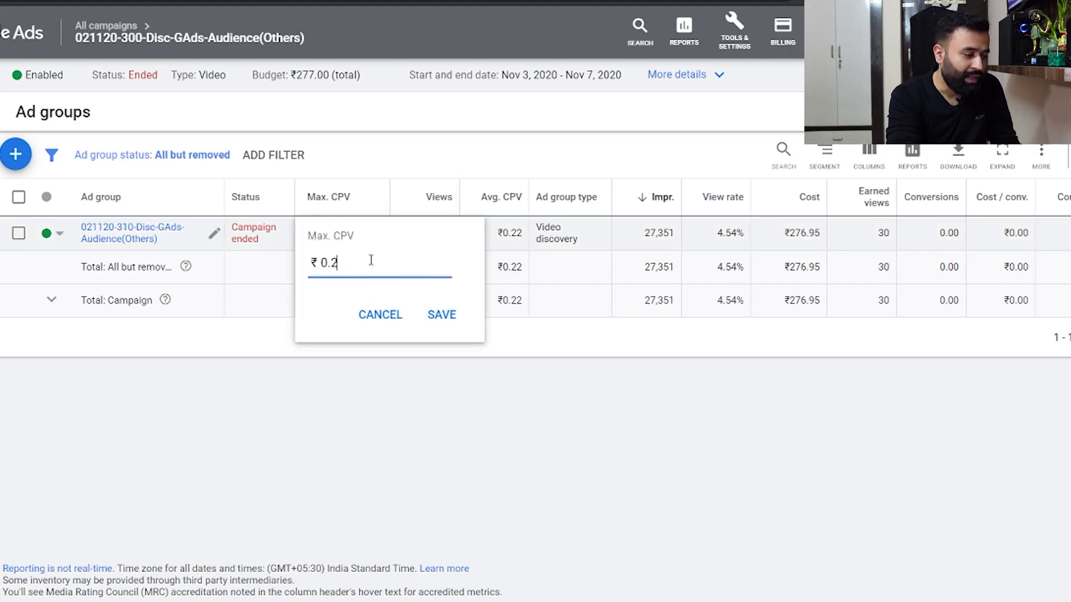
type("0")
left_click(444, 324)
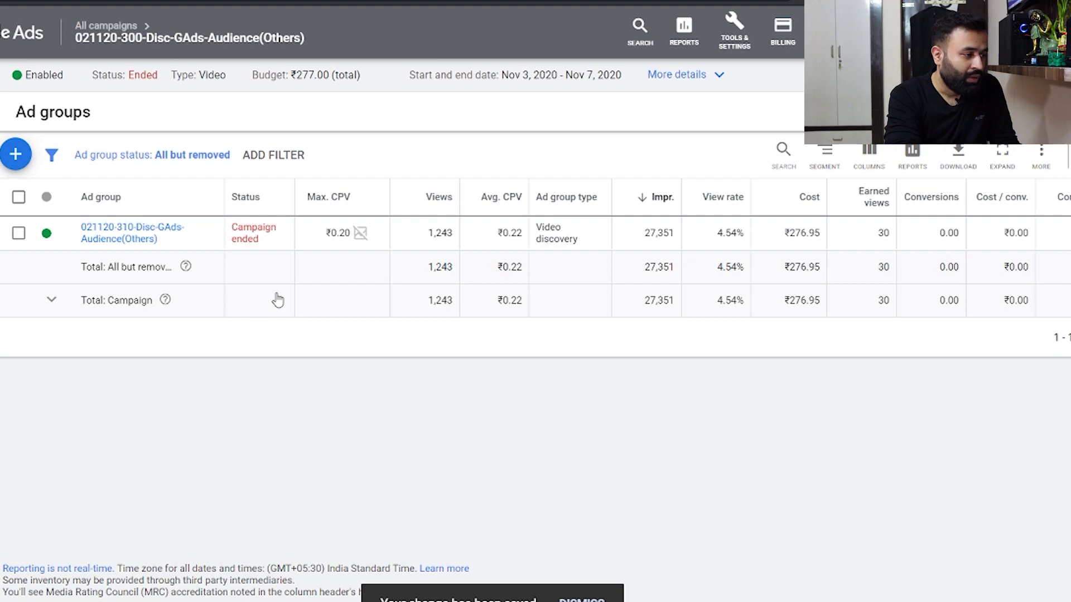
Return to the campaigns list and pause the 021120-200-Disc-GAds-Audience(SME) campaign
key("alt+Left")
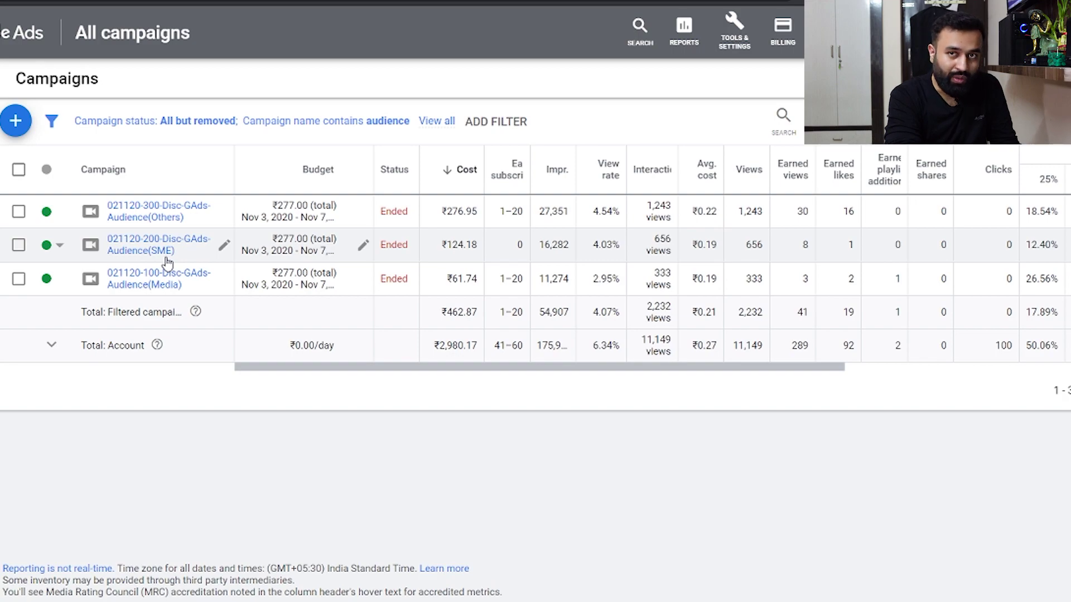
left_click(56, 246)
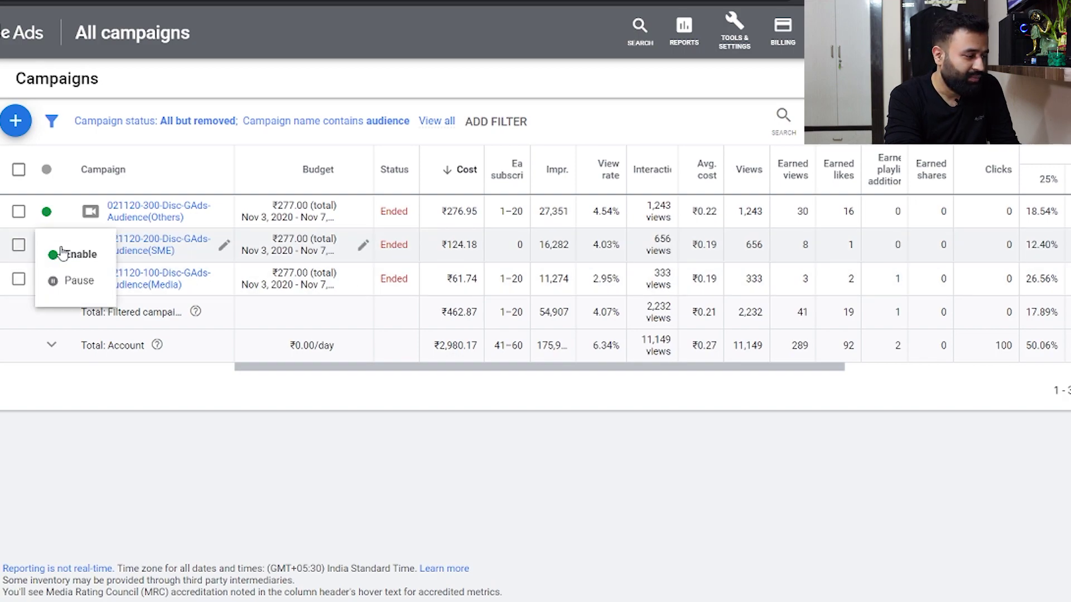
left_click(76, 283)
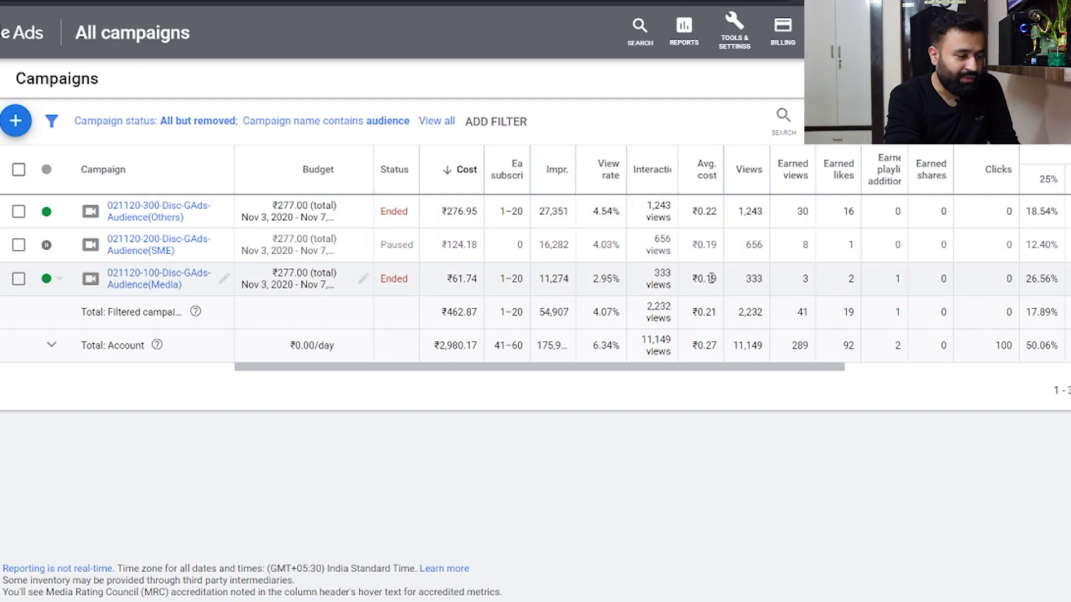
Set the Max. CPV of the ad group in the 021120-100-Disc-GAds-Audience(Media) campaign to ₹0.18 and return to the campaigns list
left_click(156, 279)
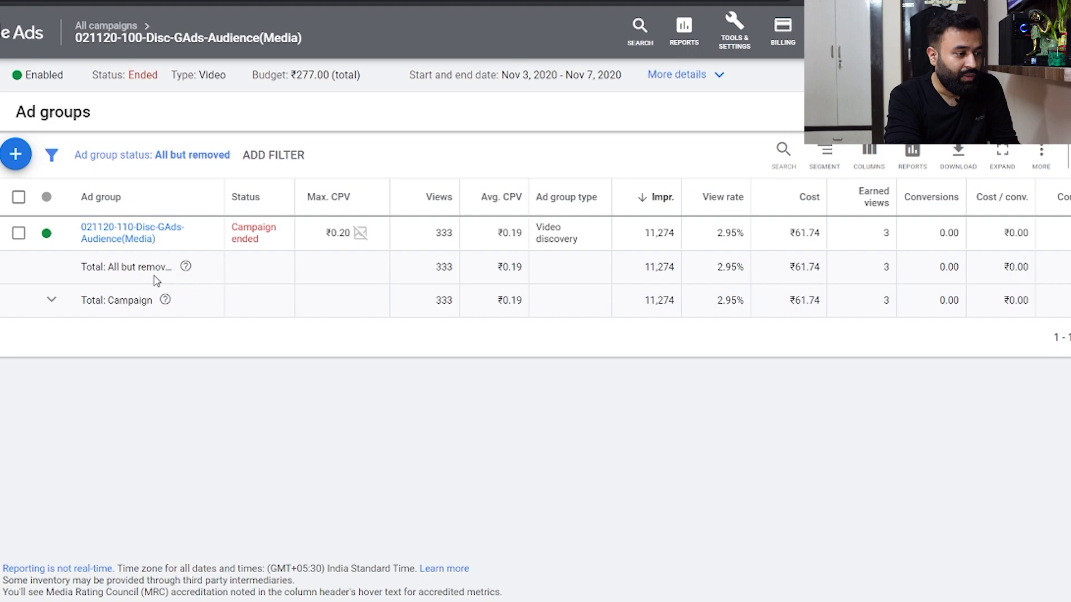
left_click(379, 233)
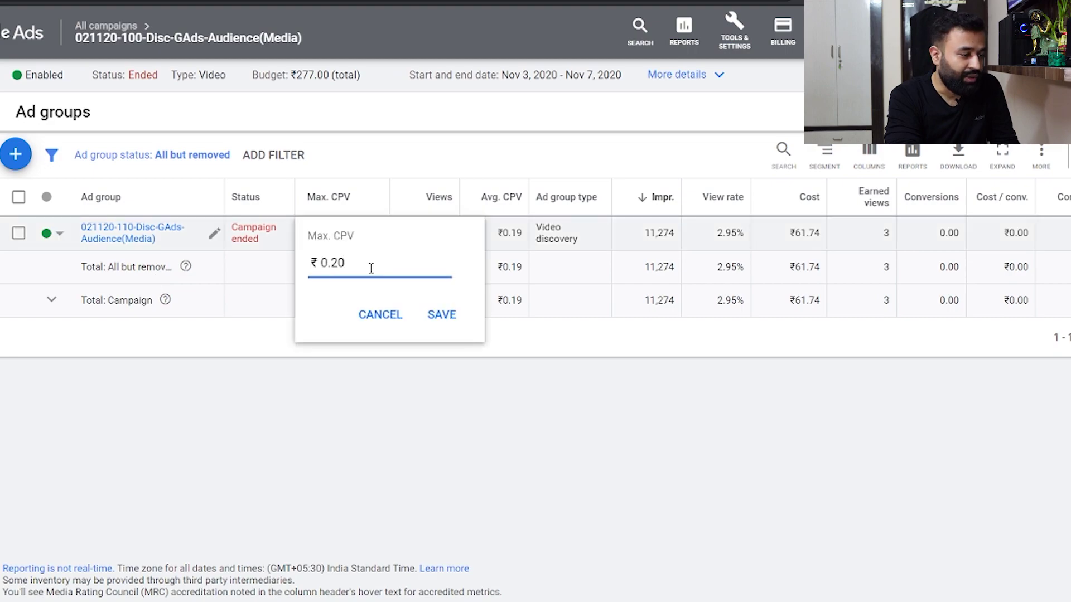
key("BackSpace")
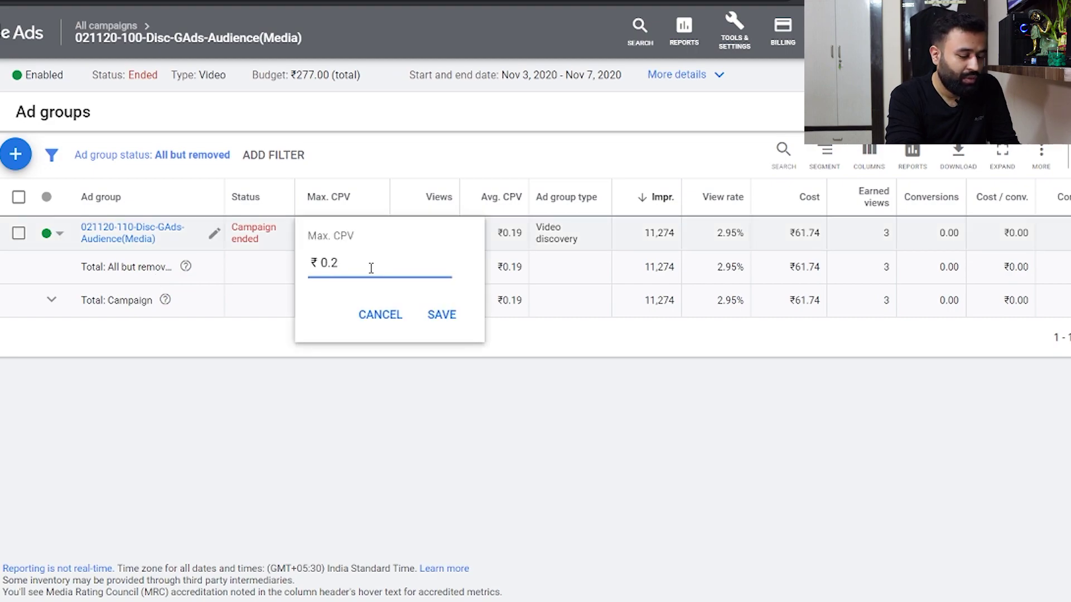
type("18")
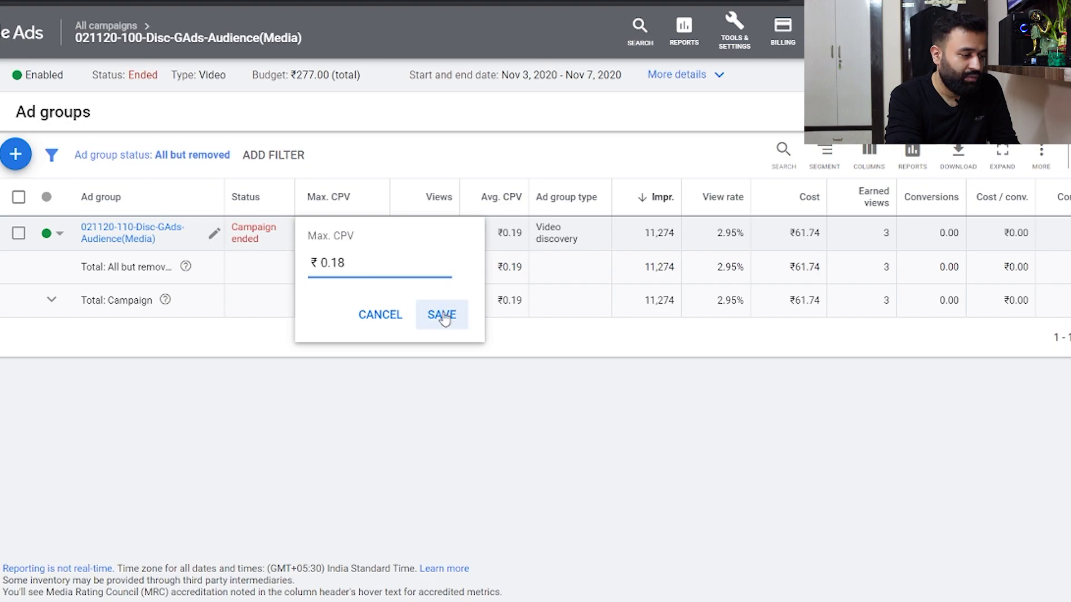
left_click(443, 316)
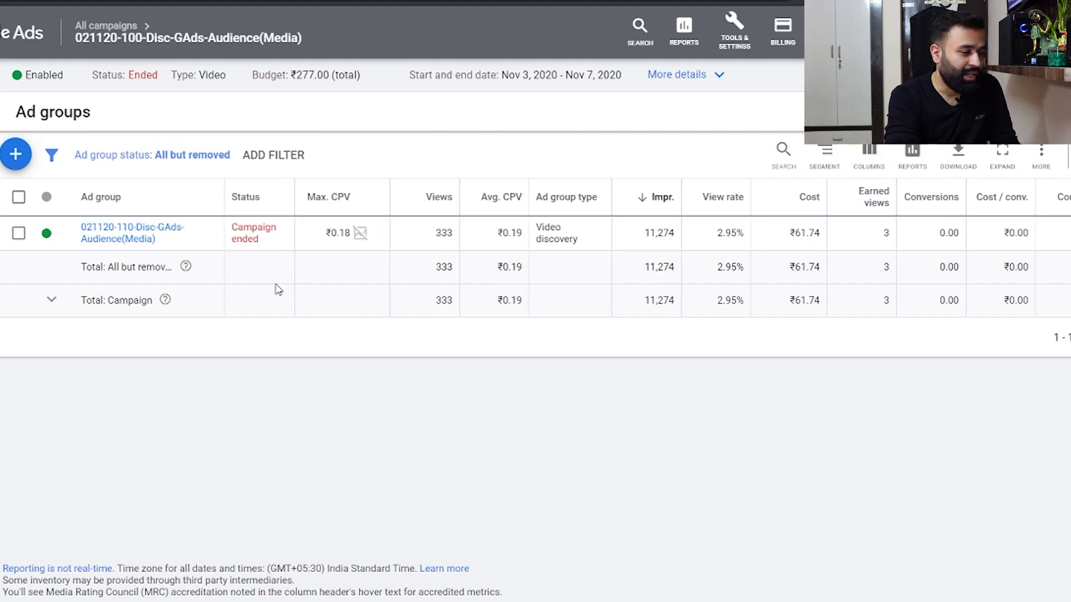
key("alt+Left")
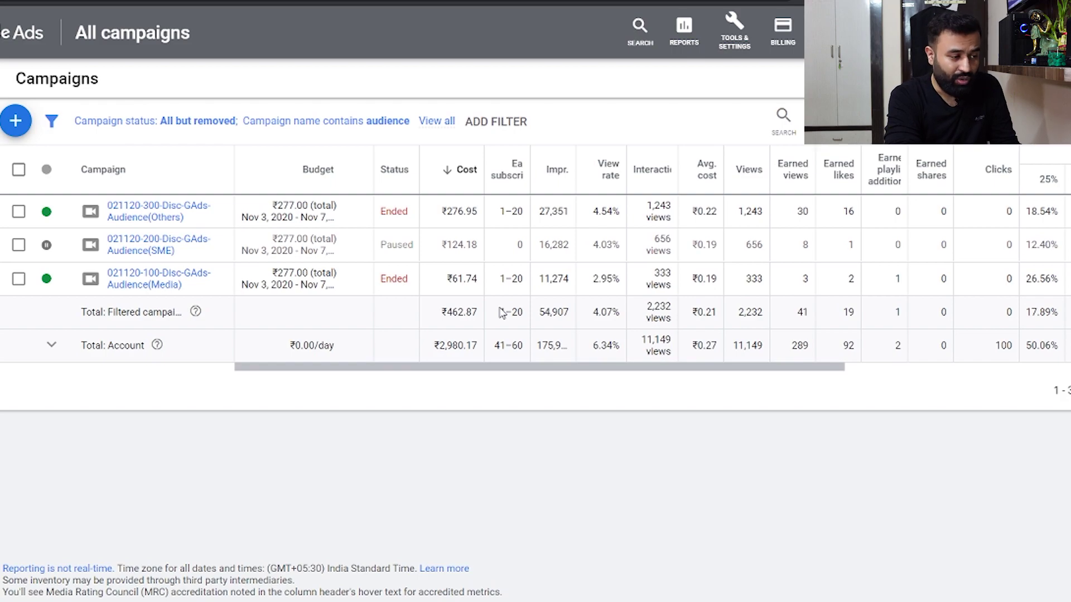
scroll(501, 311, "right", 5)
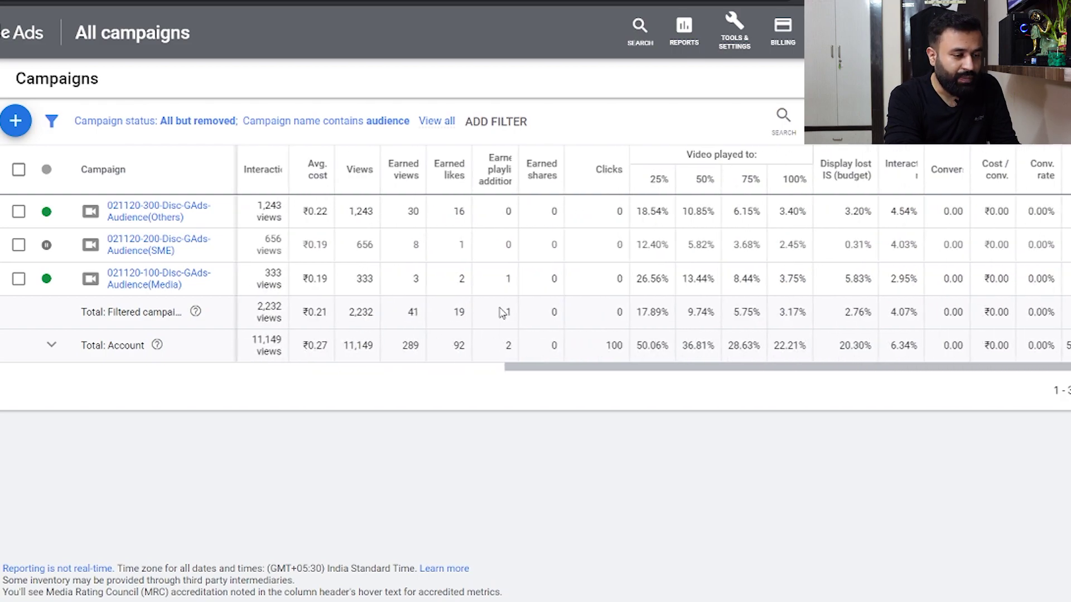
Open the age demographics report of the 021120-300-Disc-GAds-Audience(Others) campaign
scroll(501, 311, "left", 1)
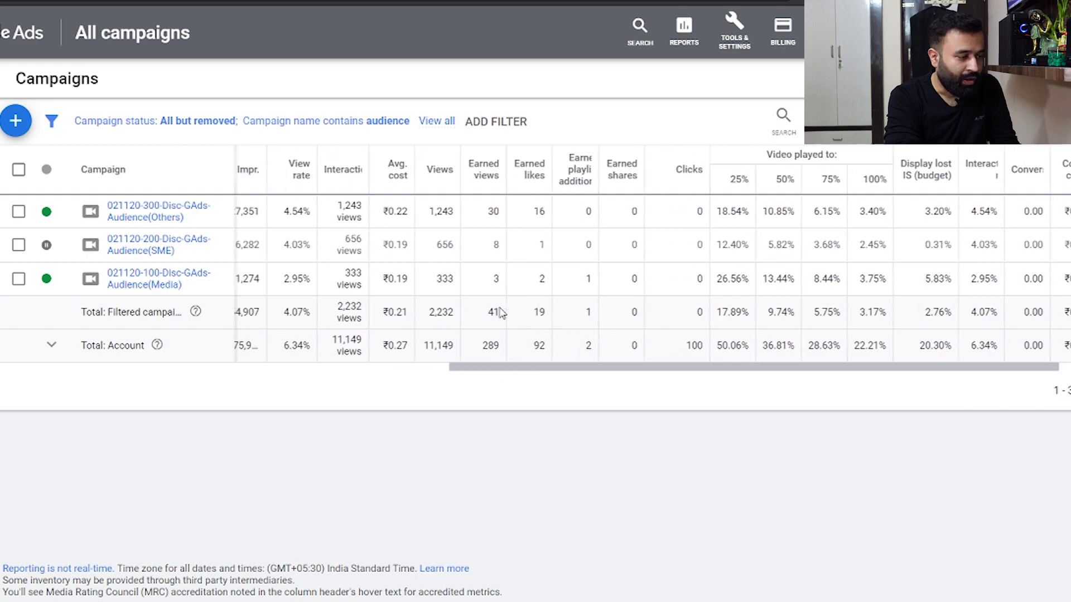
scroll(501, 311, "left", 2)
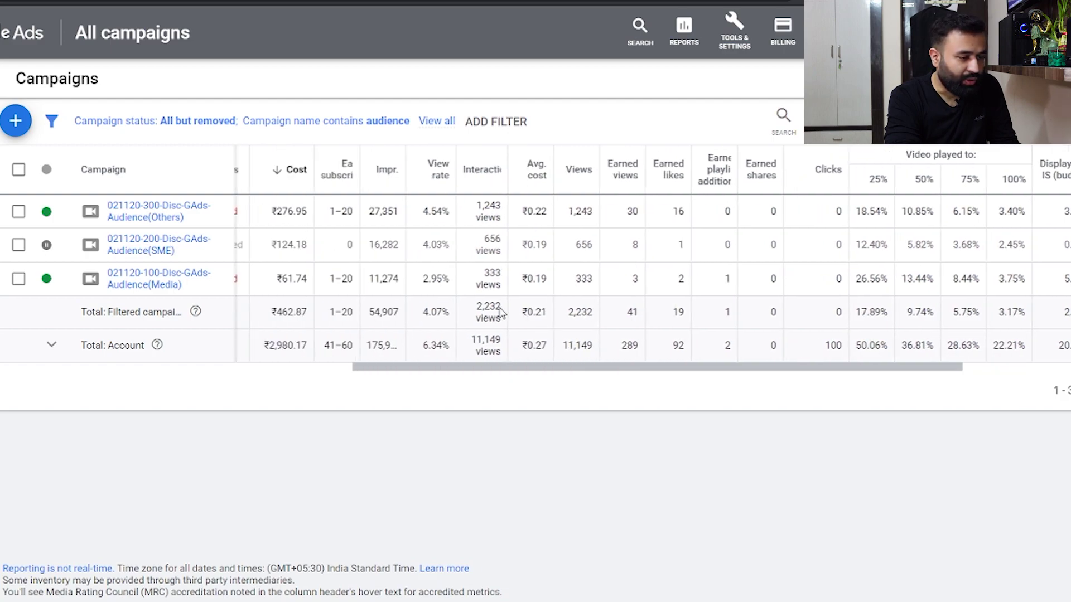
scroll(501, 311, "right", 3)
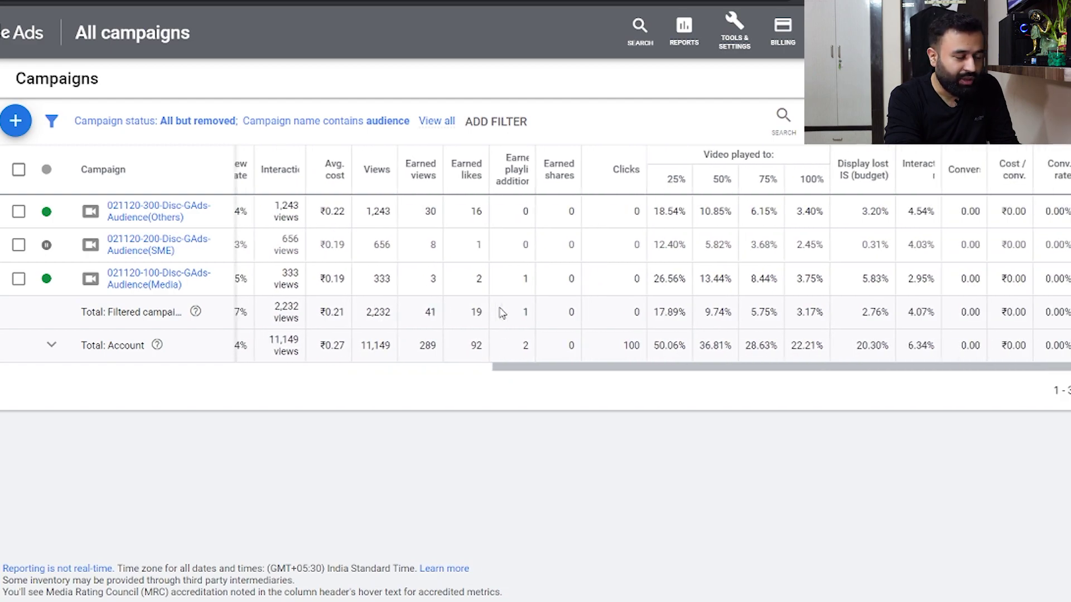
scroll(501, 311, "left", 5)
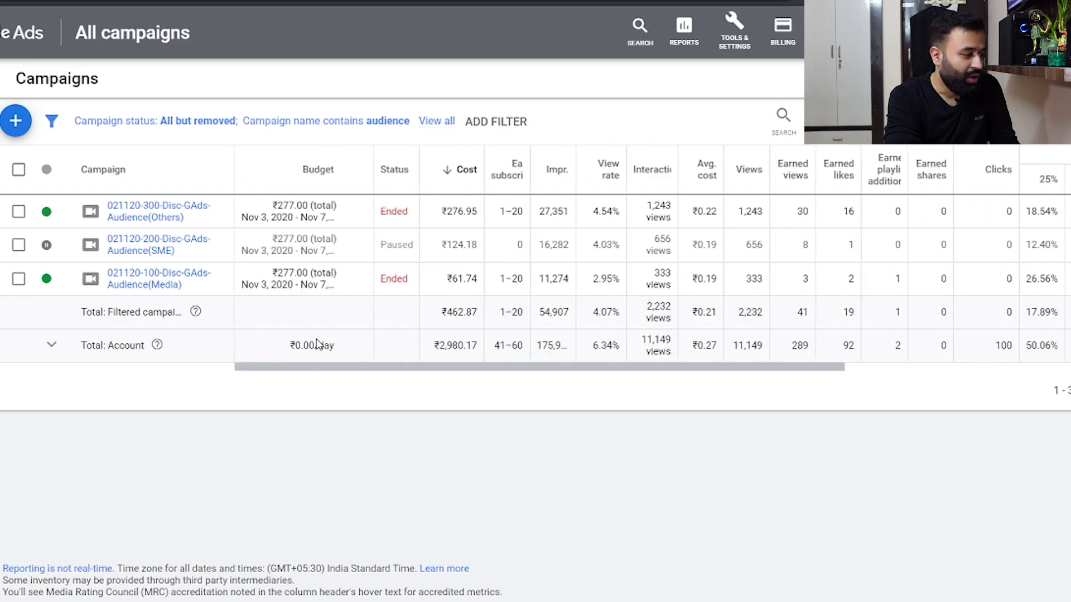
left_click(152, 223)
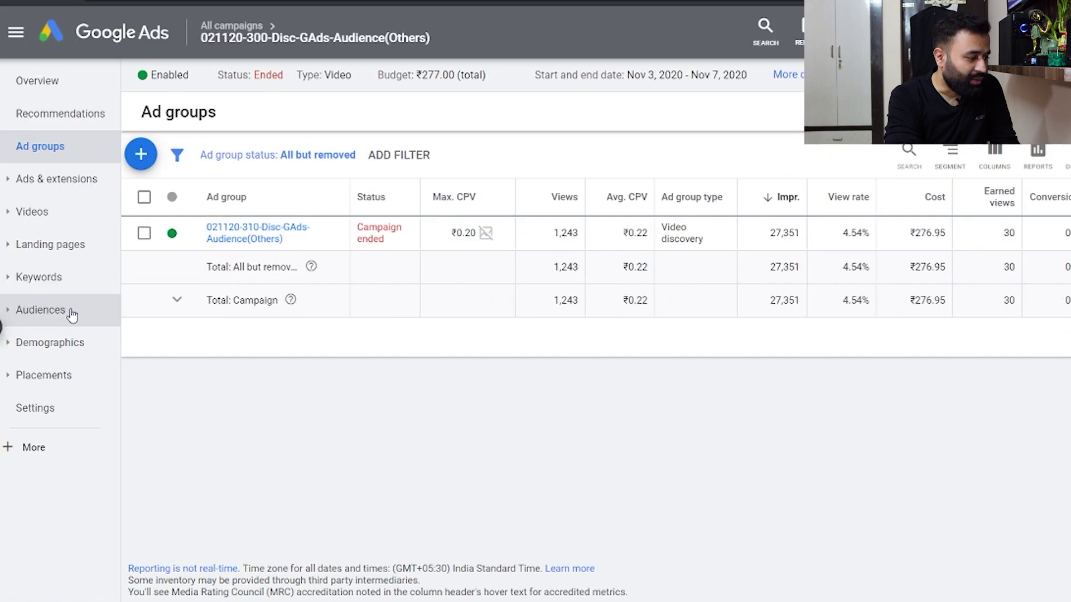
left_click(15, 346)
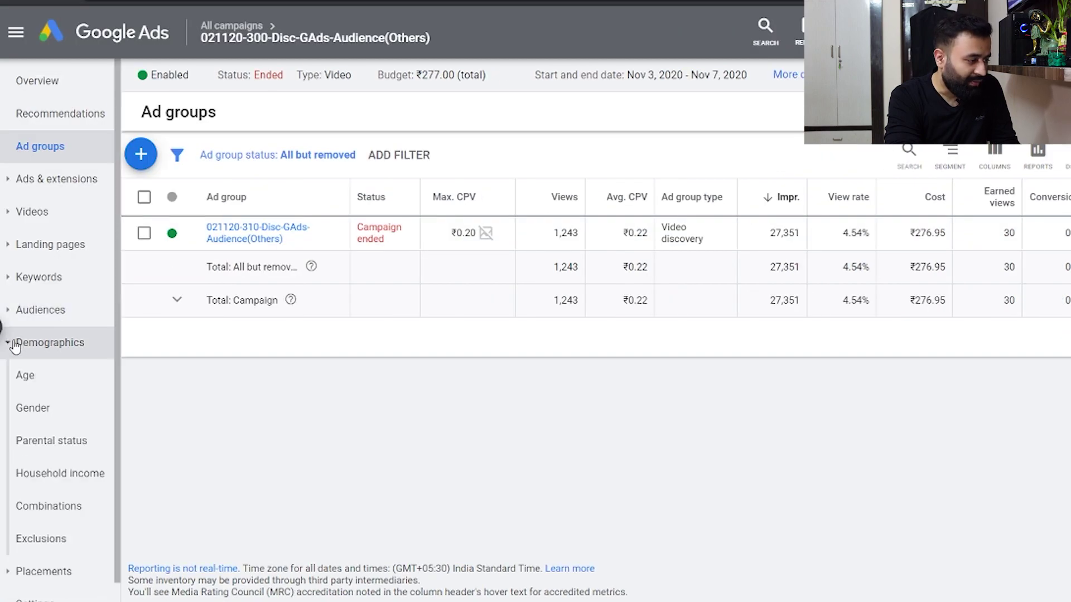
left_click(35, 382)
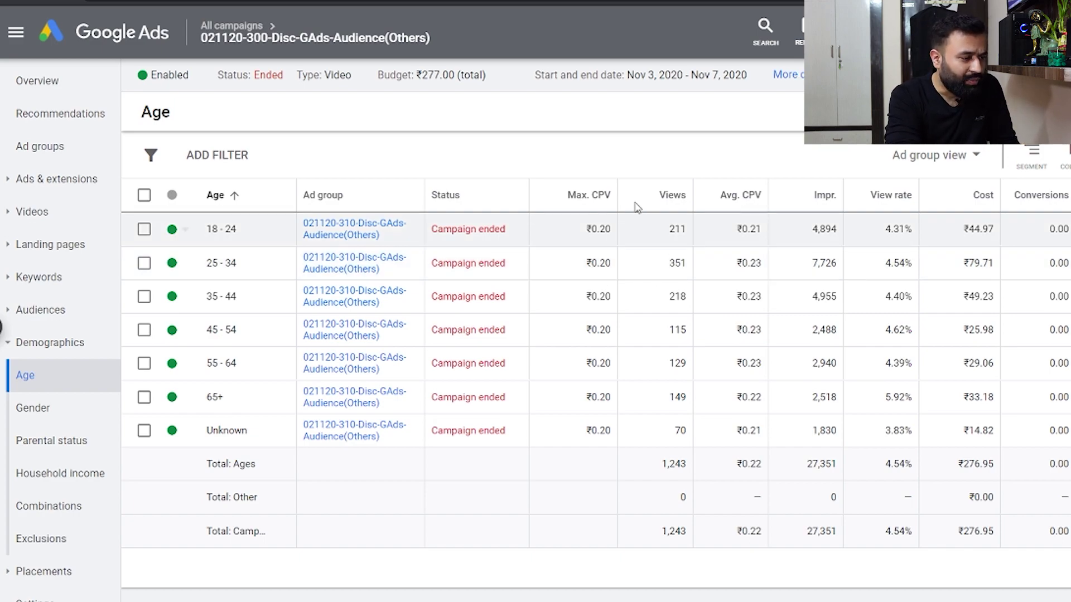
left_click(605, 263)
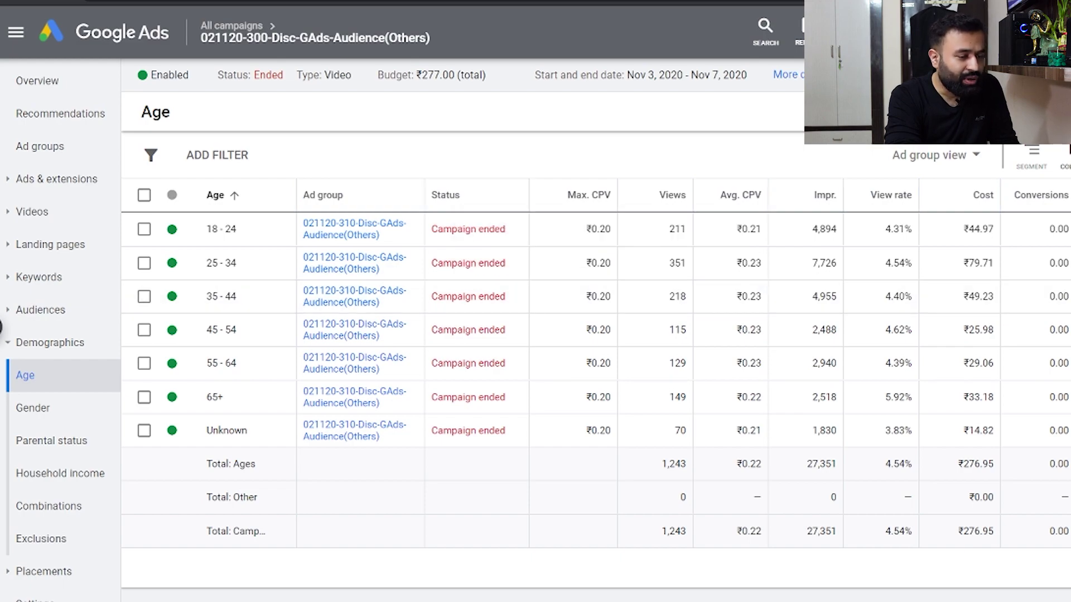
Add the Video played to: 25%, 50%, 75%, 100% performance metric to the Age table's columns
left_click(1065, 155)
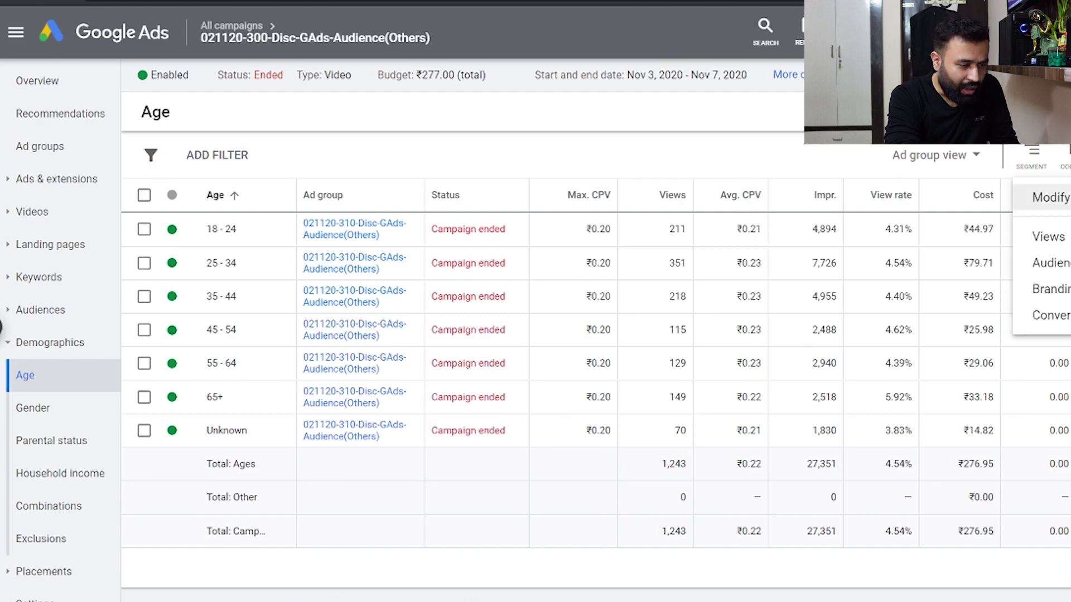
left_click(1051, 197)
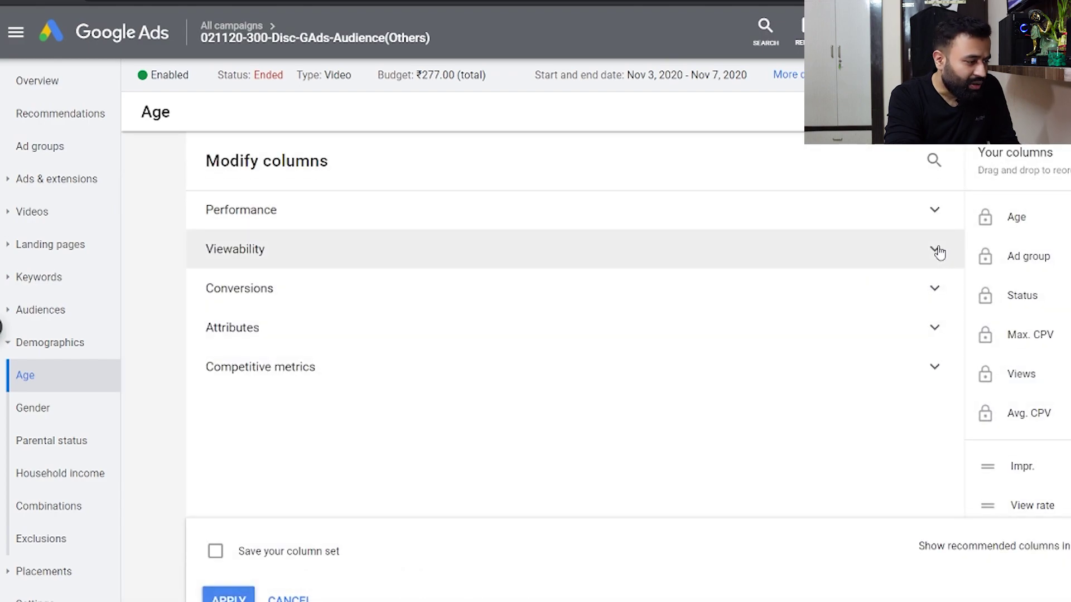
left_click(939, 252)
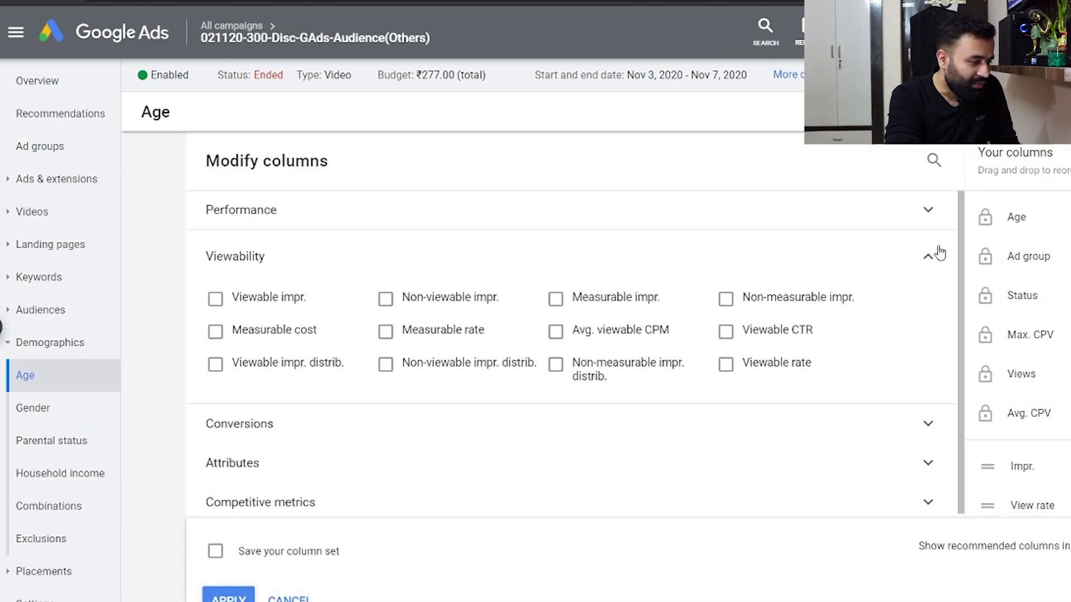
left_click(935, 211)
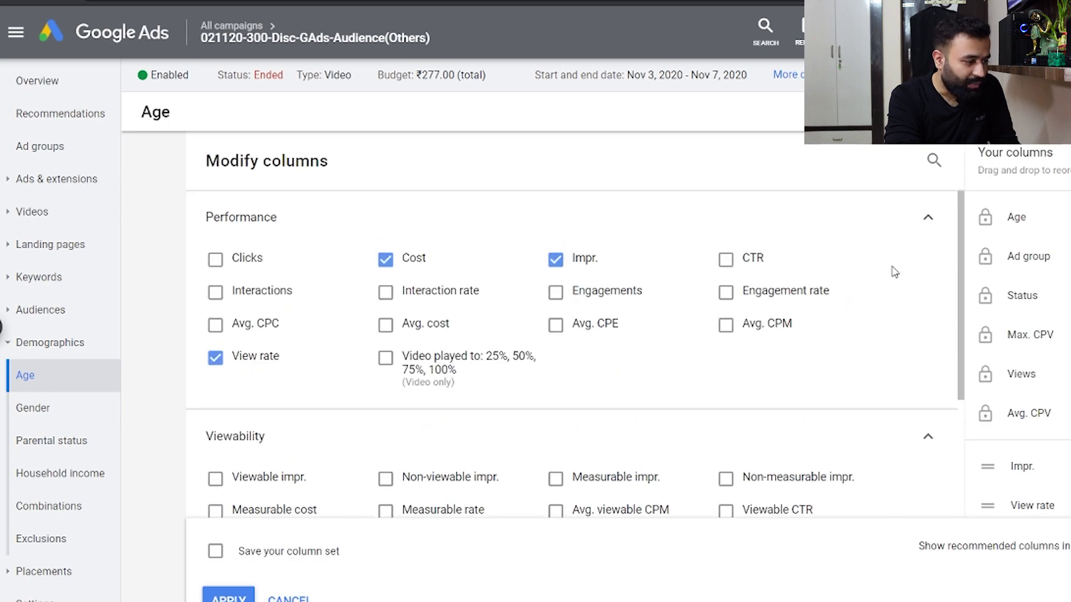
left_click(385, 359)
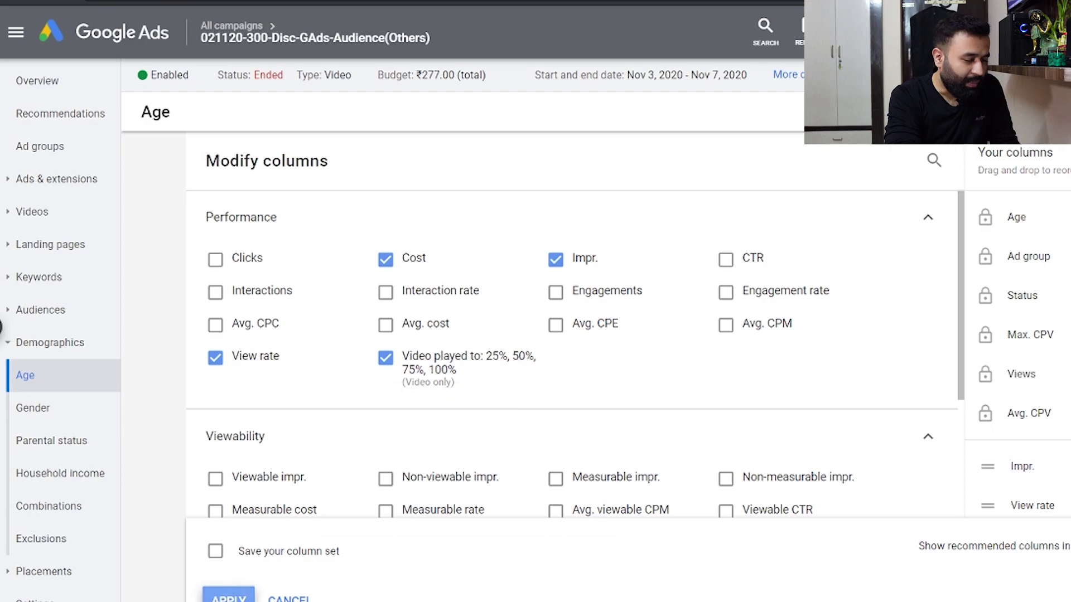
left_click(228, 597)
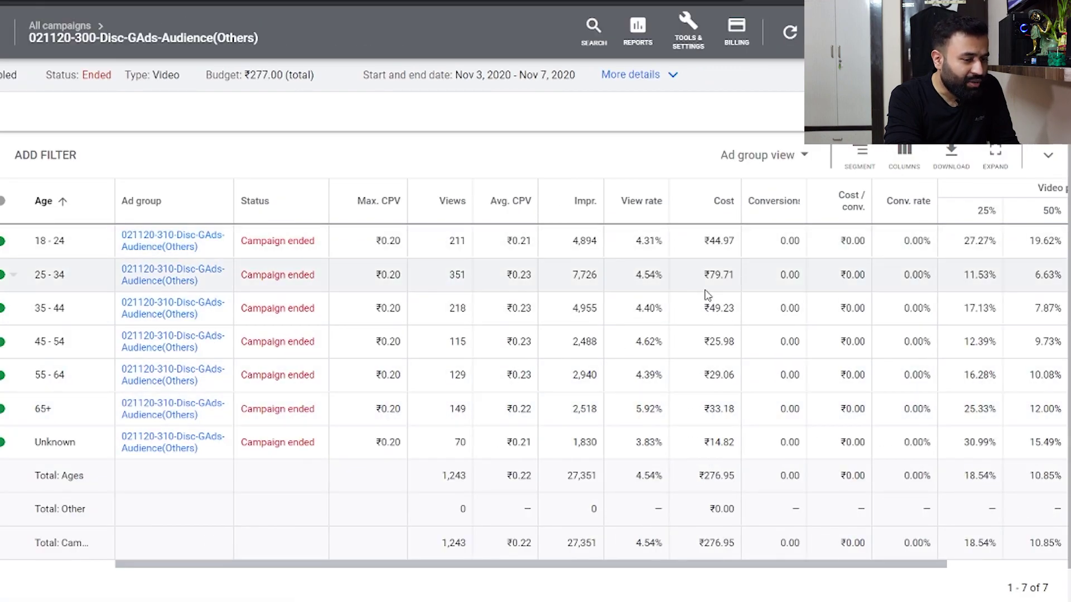
Compare the age groups' cost, view rate and video played percentages, and check the status options of the 25 - 34 group
scroll(705, 294, "right", 2)
scroll(705, 295, "right", 2)
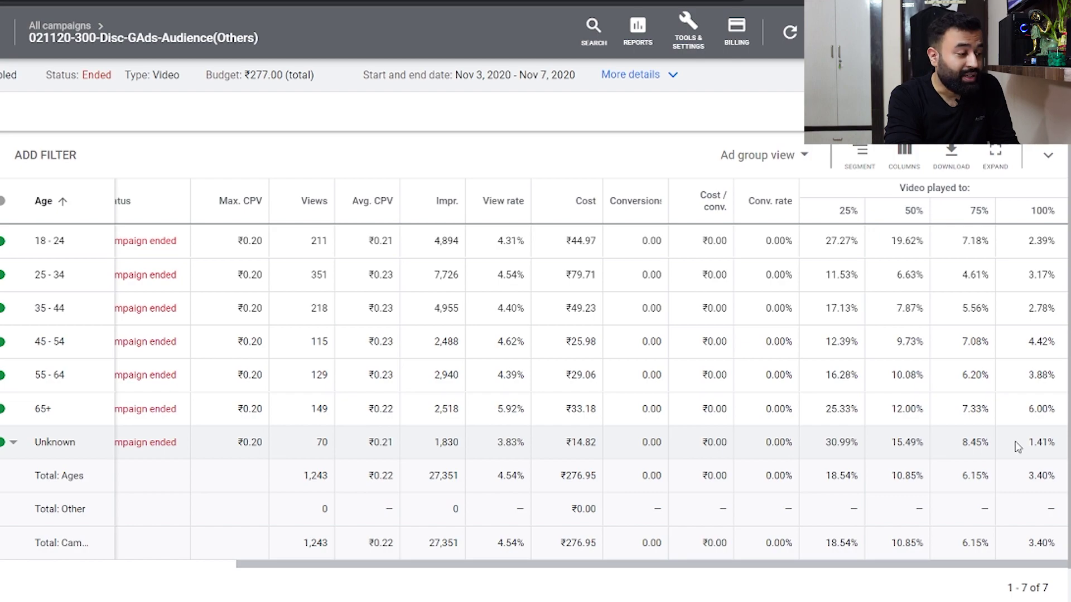
scroll(1017, 446, "left", 3)
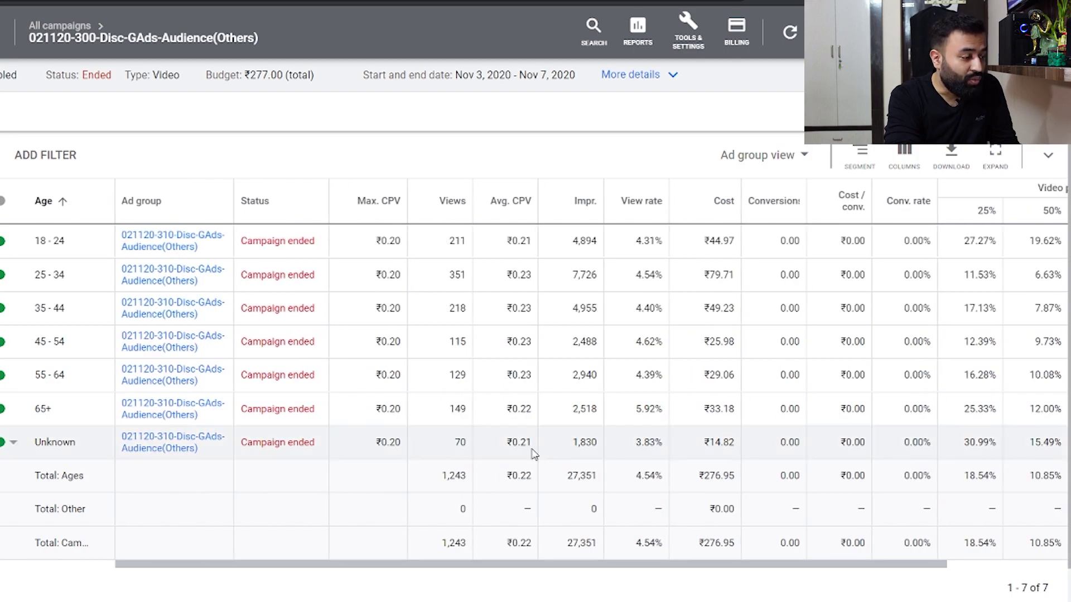
scroll(397, 444, "right", 3)
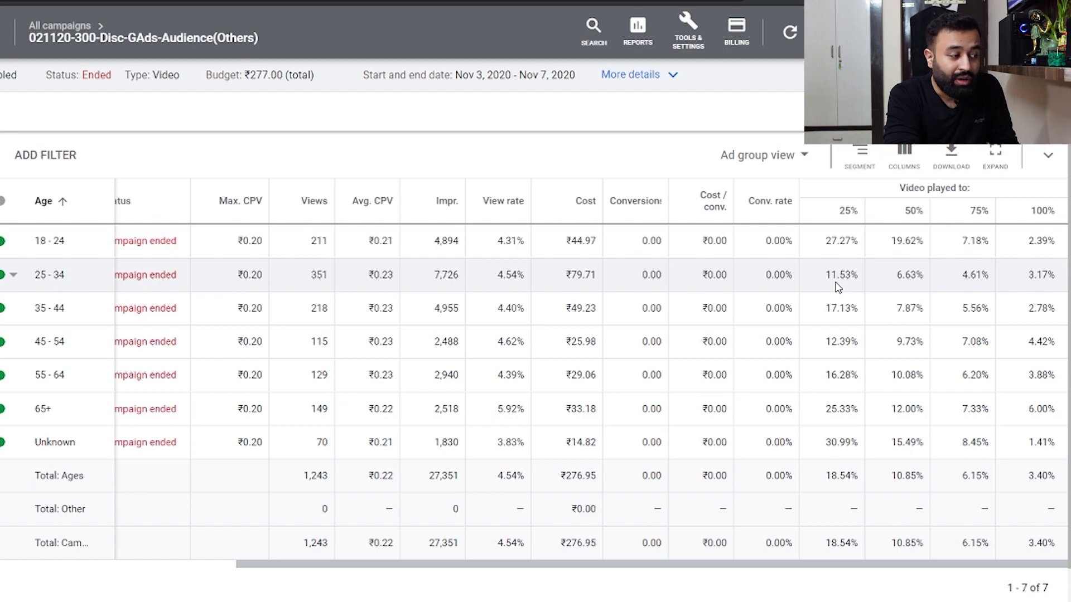
left_click(14, 275)
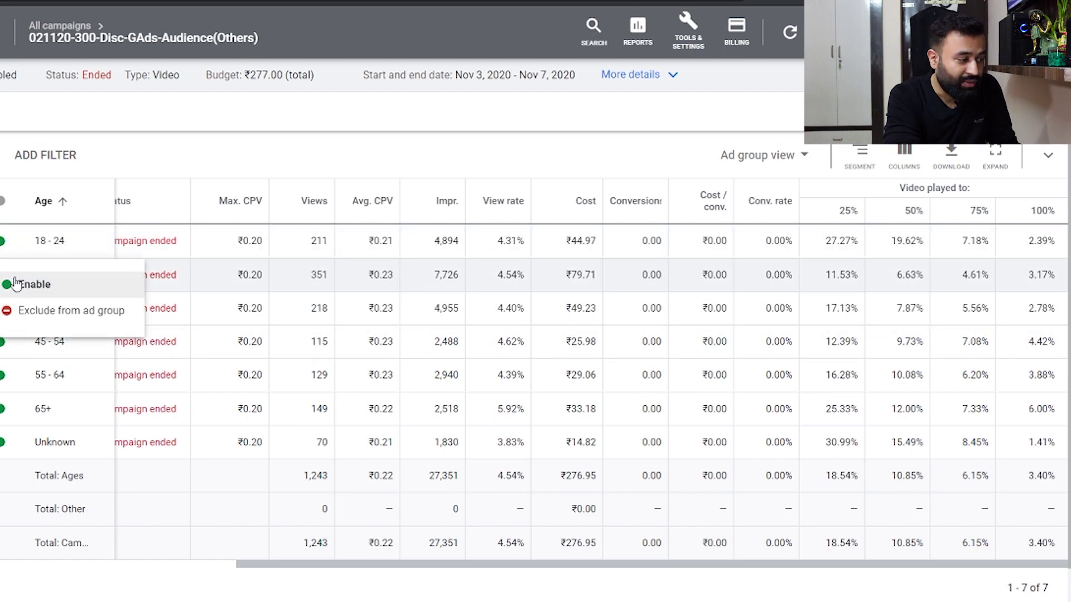
left_click(532, 369)
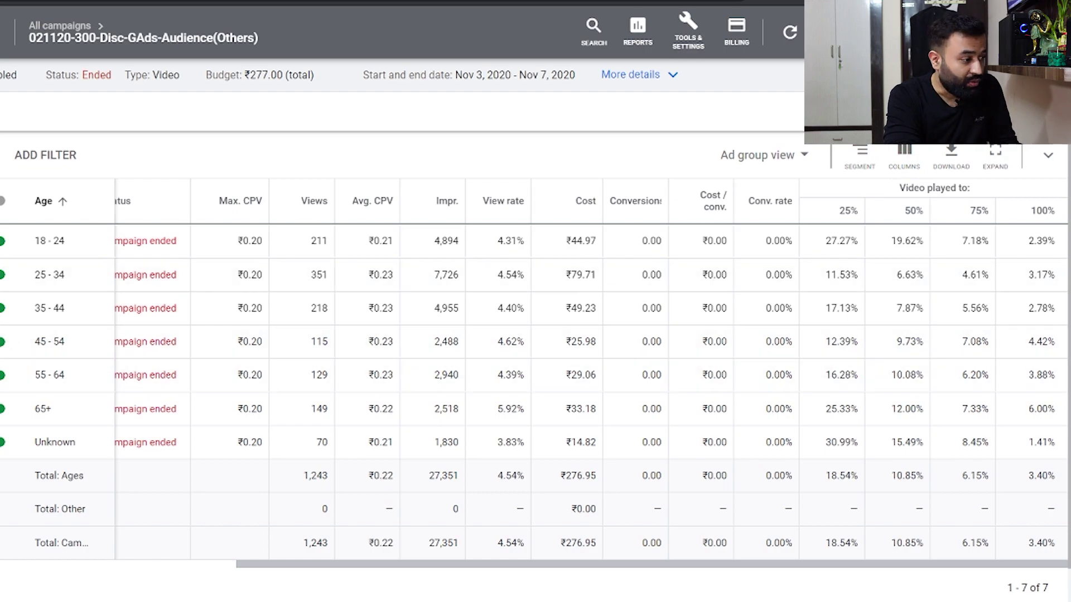
Open the campaign's gender report and add the Video played to: 25%, 50%, 75%, 100% metric to its columns
left_click(25, 410)
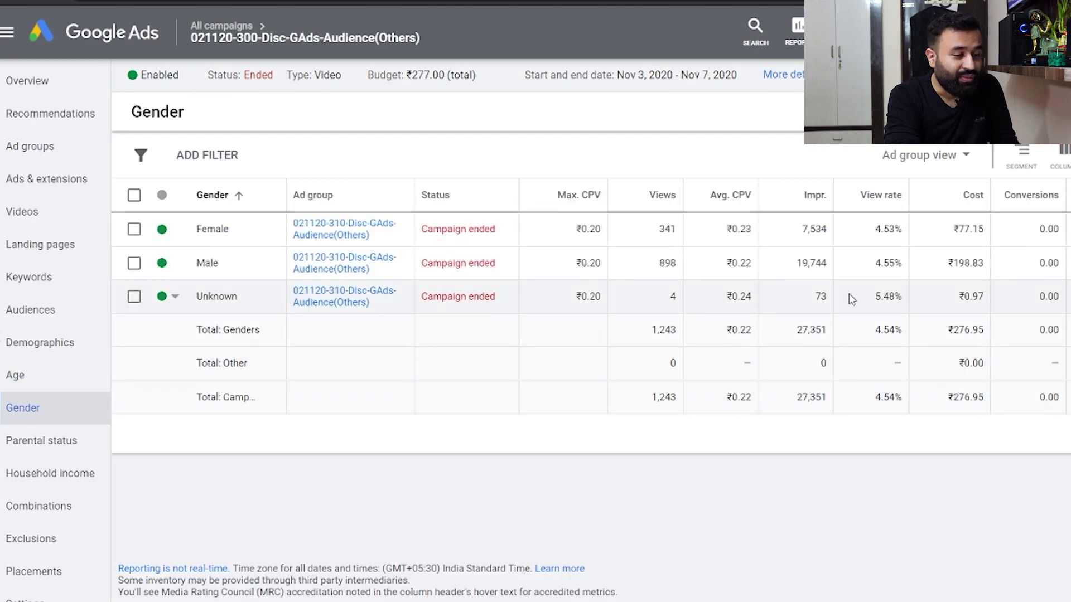
left_click(1063, 156)
left_click(1043, 198)
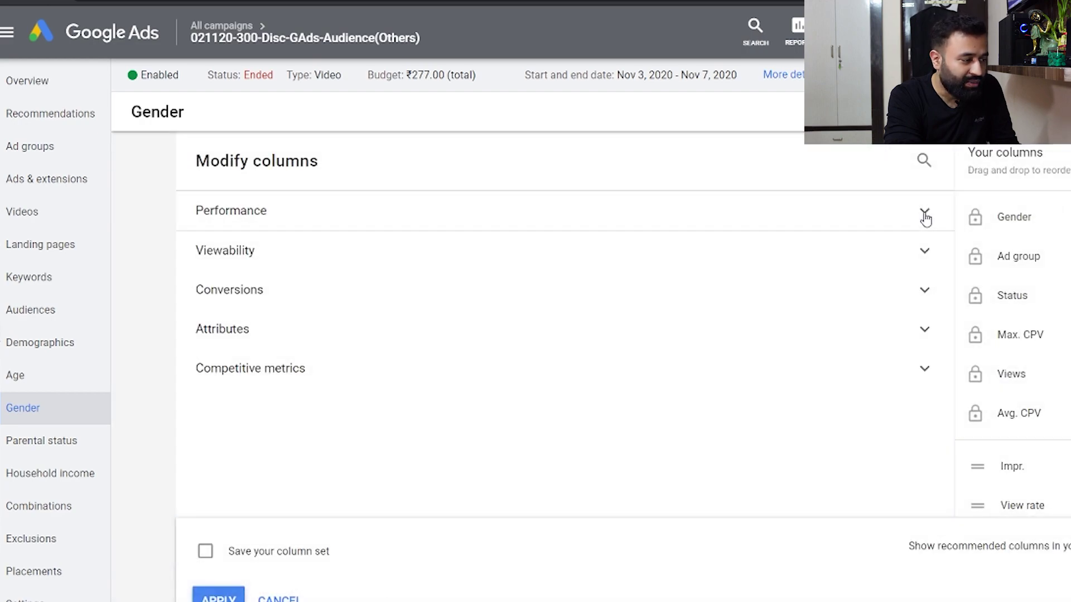
left_click(924, 215)
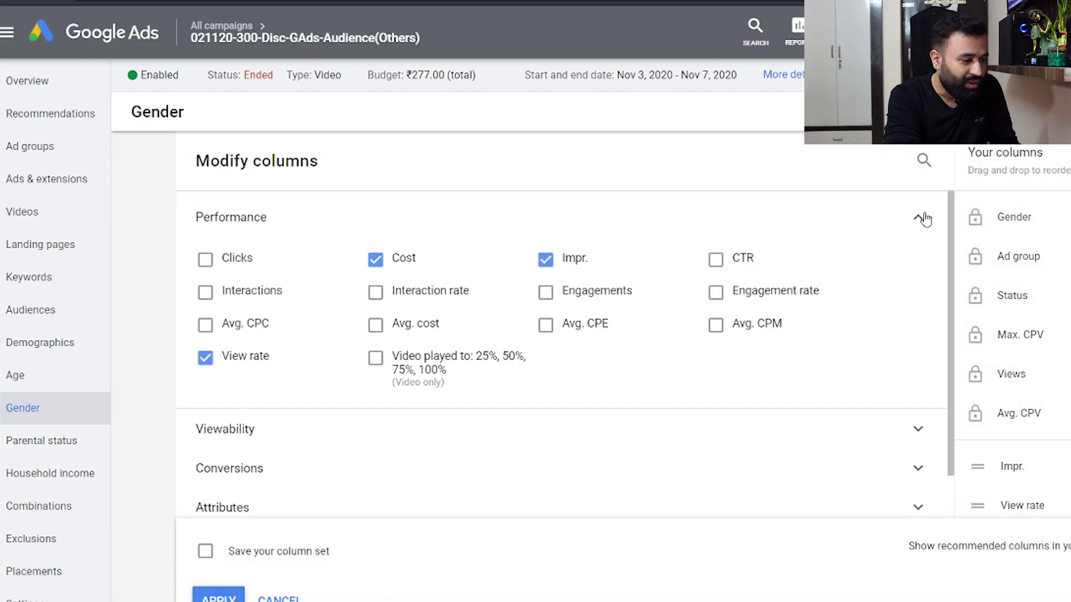
left_click(411, 375)
left_click(218, 597)
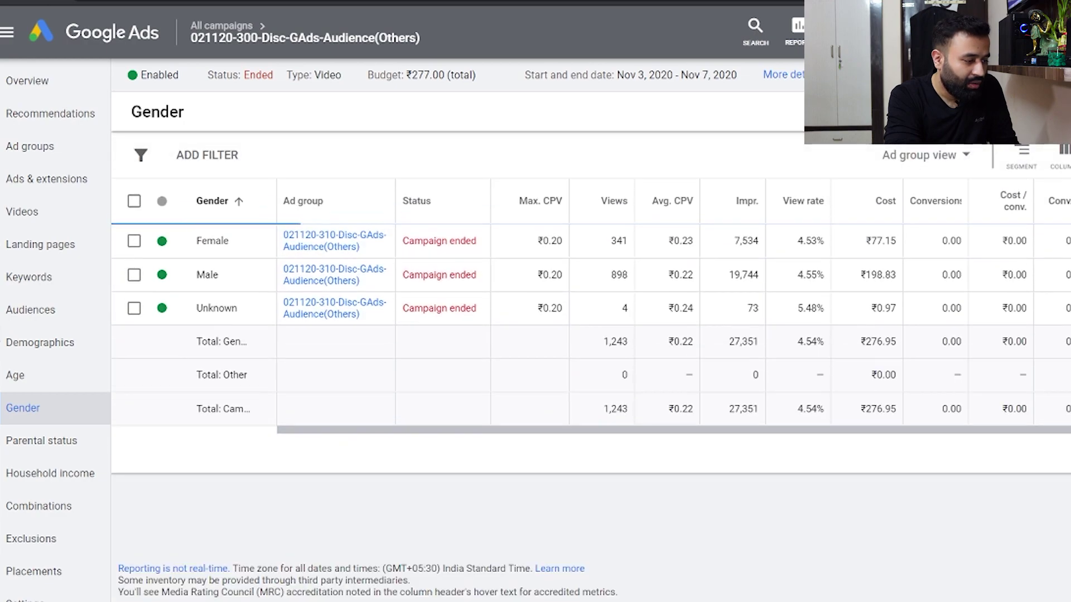
Compare the genders' views, cost and video played percentages in the campaign's gender report
scroll(519, 297, "right", 3)
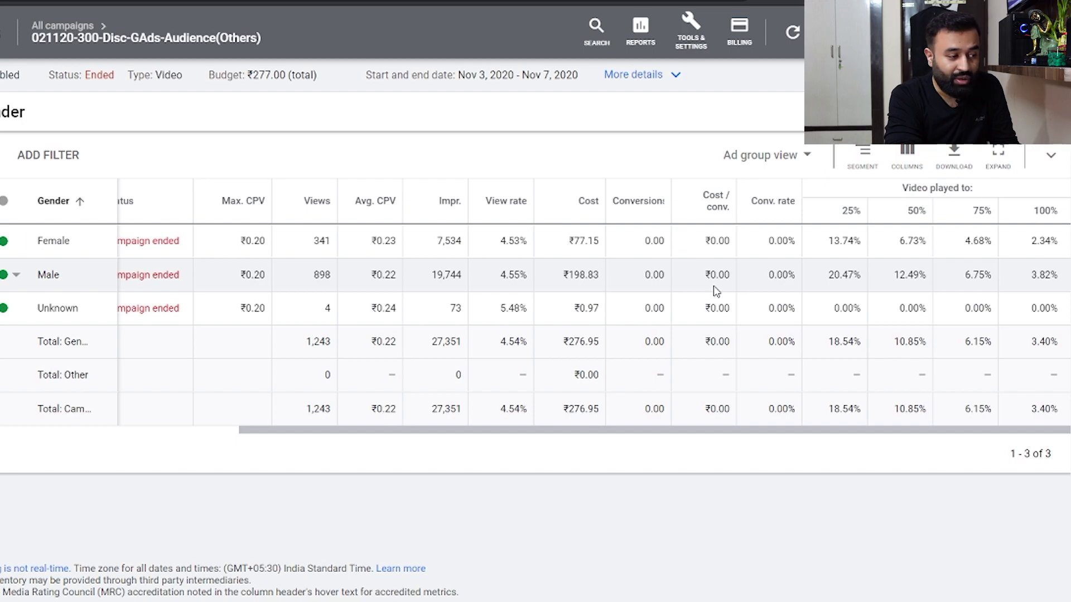
scroll(715, 290, "left", 3)
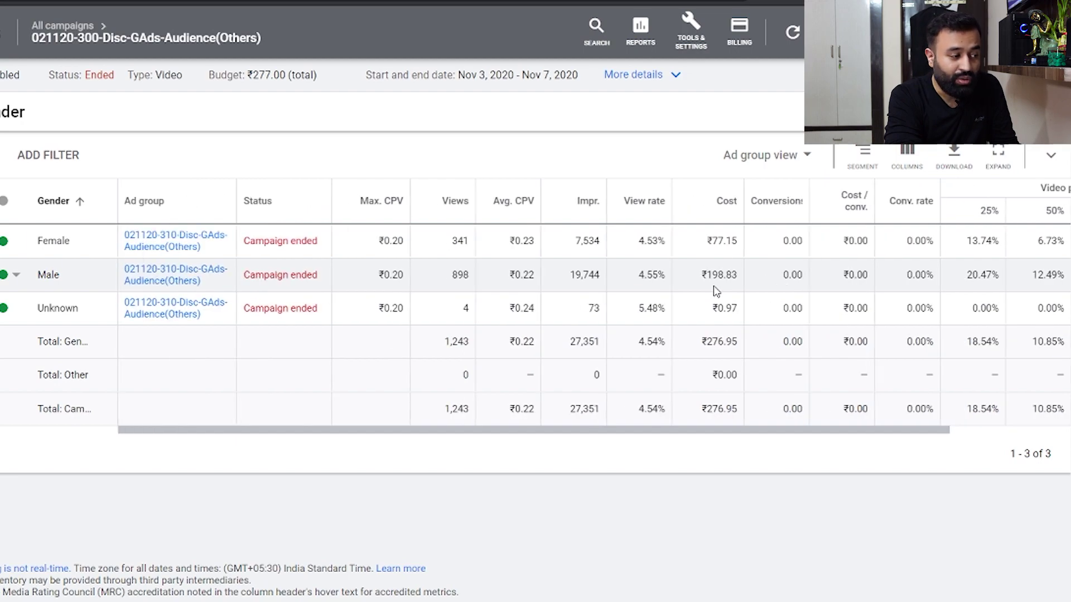
scroll(716, 292, "right", 1)
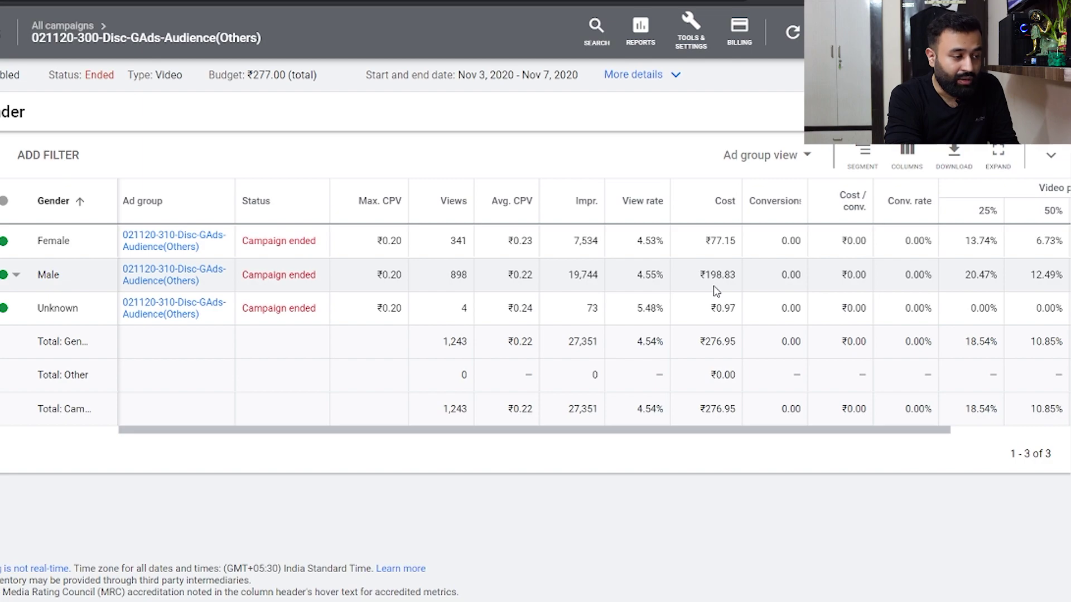
scroll(716, 290, "left", 1)
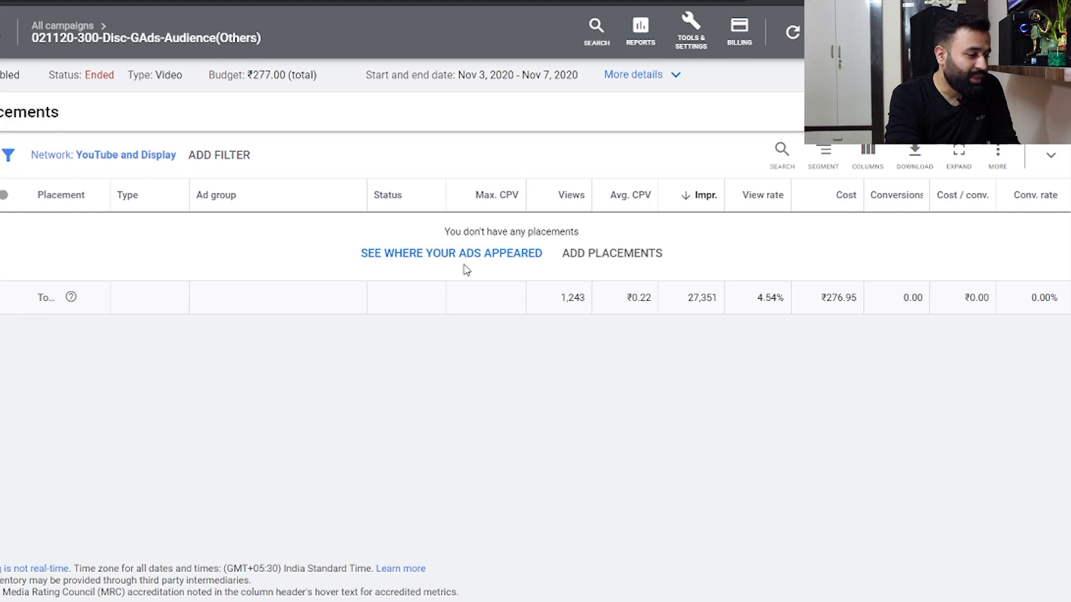
View where the campaign's ads showed and review its change history
left_click(478, 256)
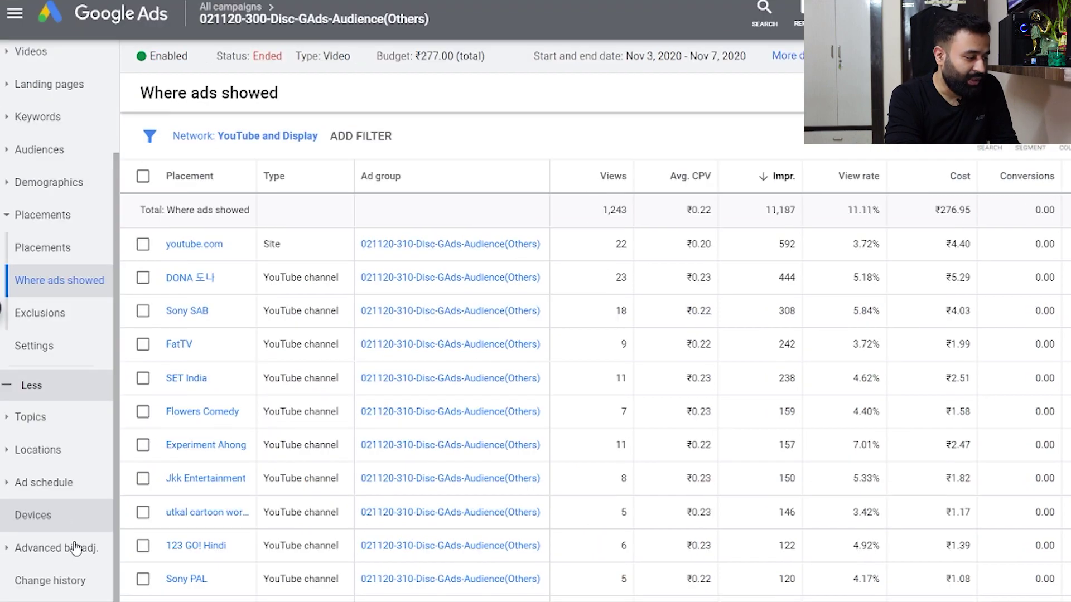
left_click(69, 592)
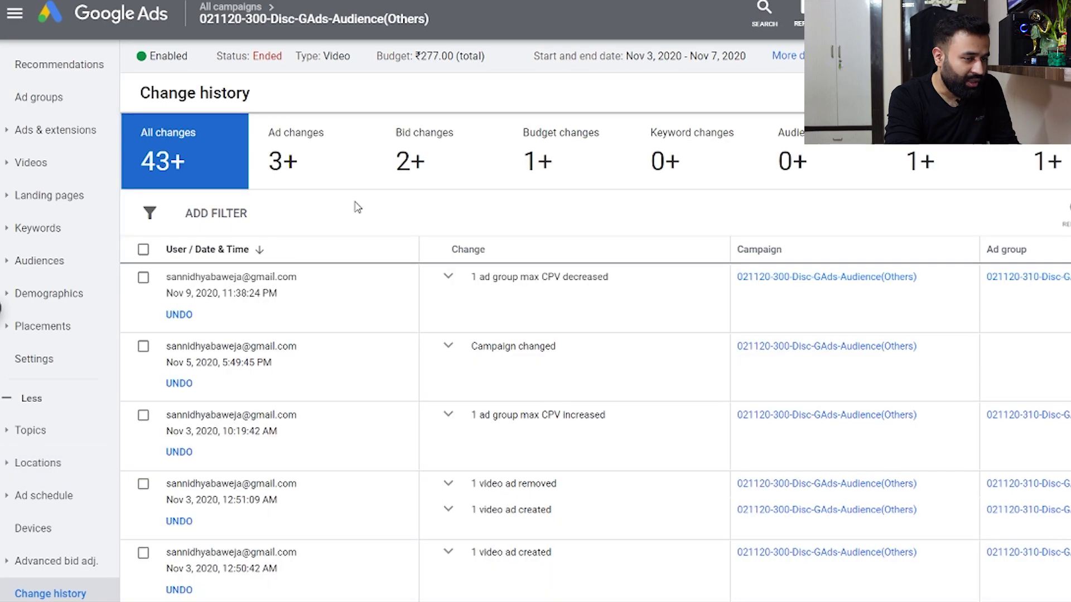
scroll(379, 408, "down", 1)
scroll(377, 407, "down", 3)
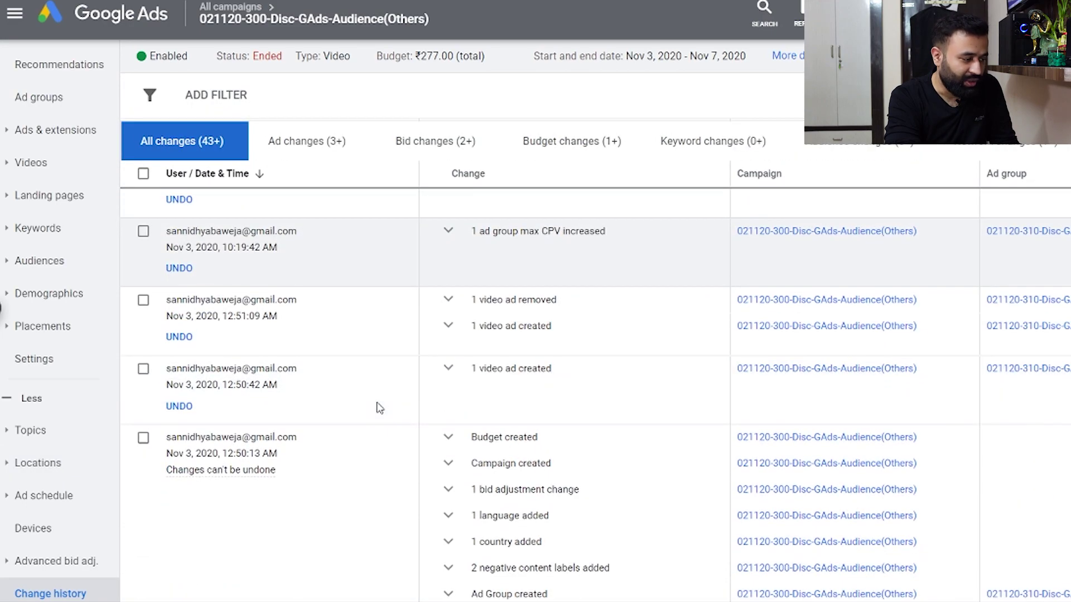
scroll(375, 410, "up", 5)
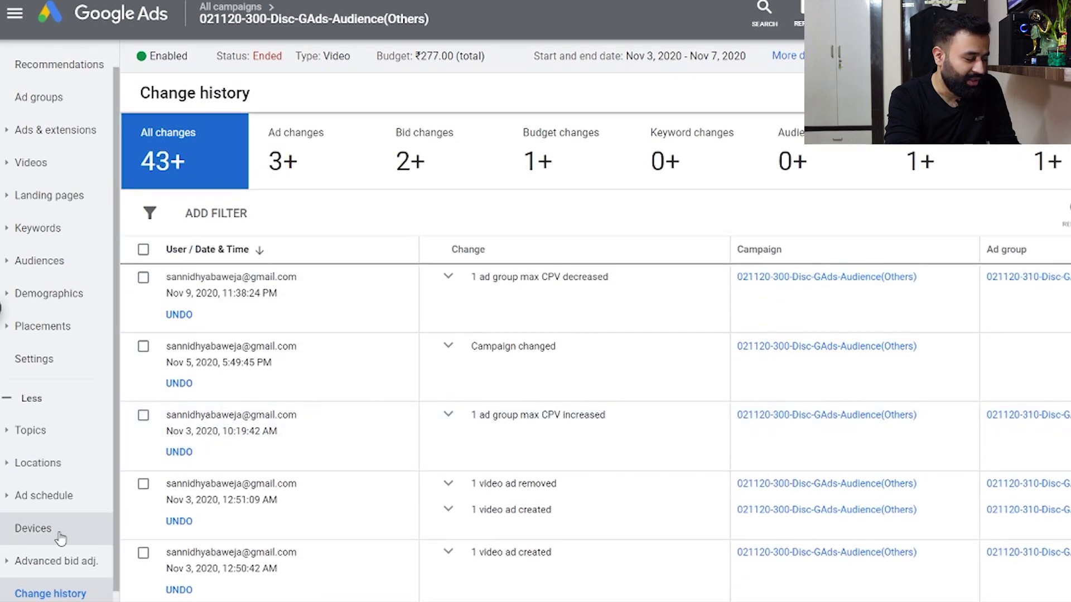
Examine the campaign's performance by device
left_click(56, 535)
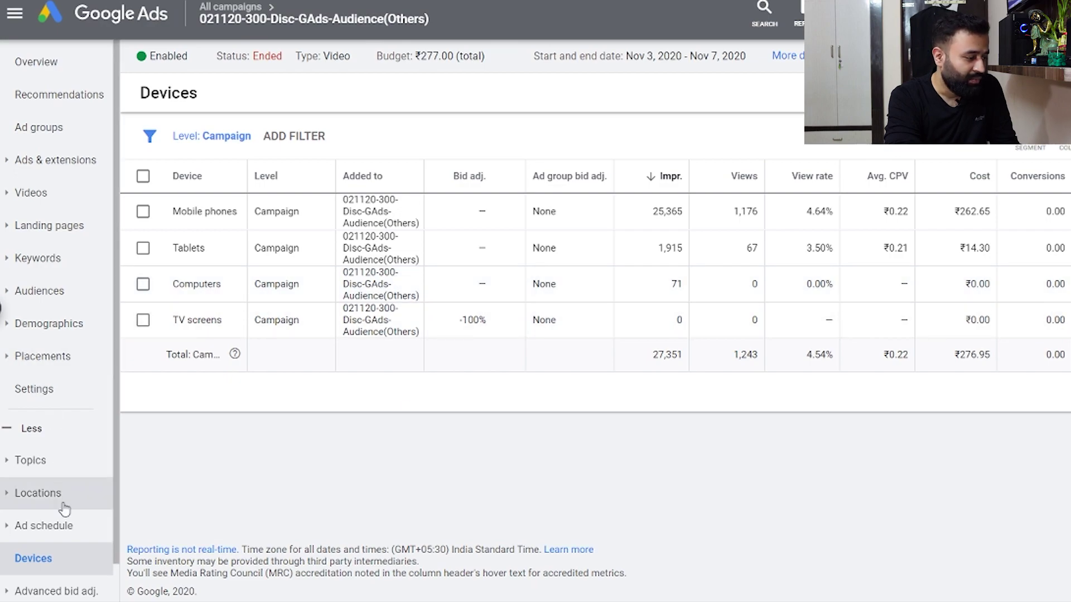
scroll(58, 506, "down", 1)
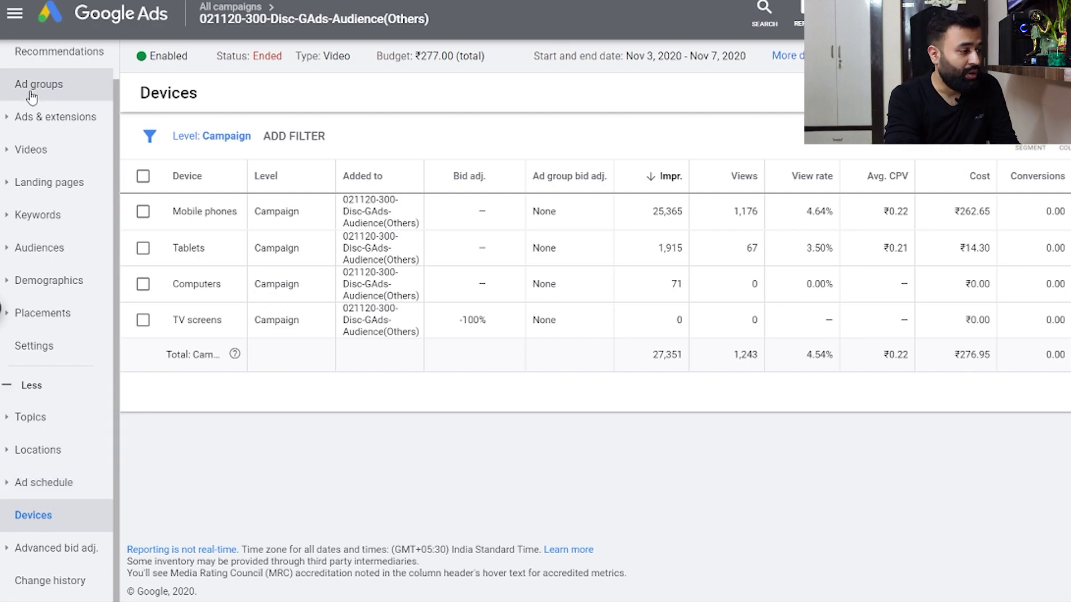
Return to all campaigns and change the campaign name filter to contain "placemen"
left_click(238, 12)
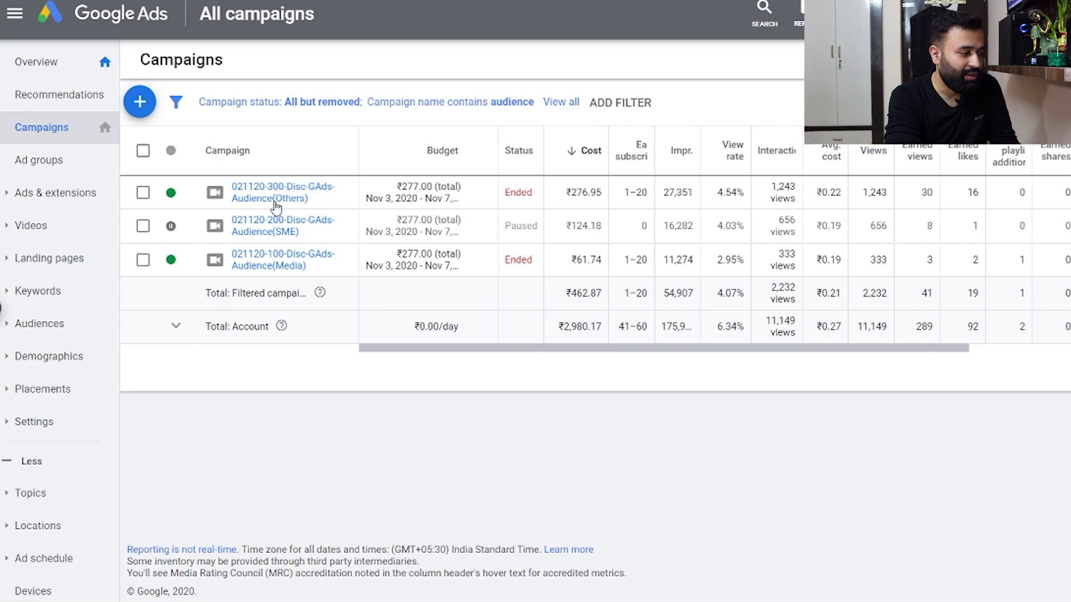
left_click(531, 106)
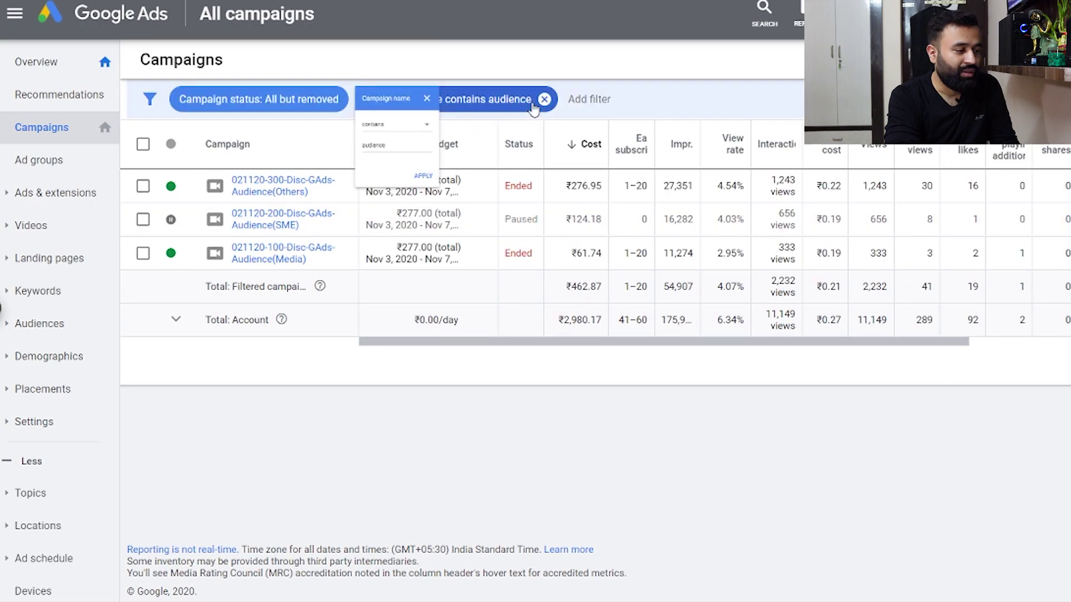
key("BackSpace")
key("BackSpace")
key("BackSpace")
key("BackSpace")
key("BackSpace")
key("BackSpace")
key("BackSpace")
key("BackSpace")
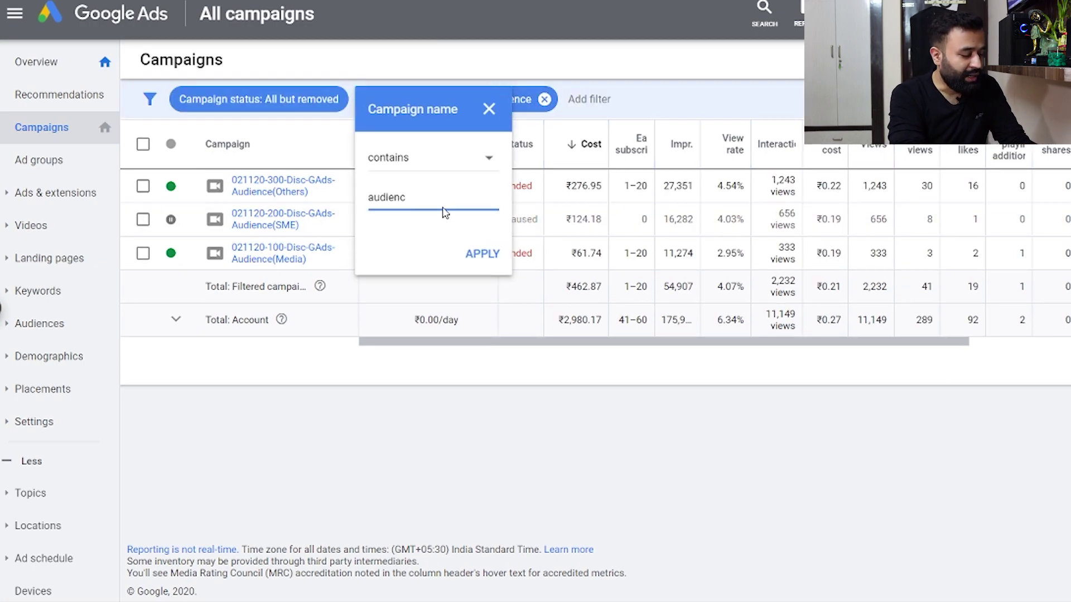
type("pd")
key("BackSpace")
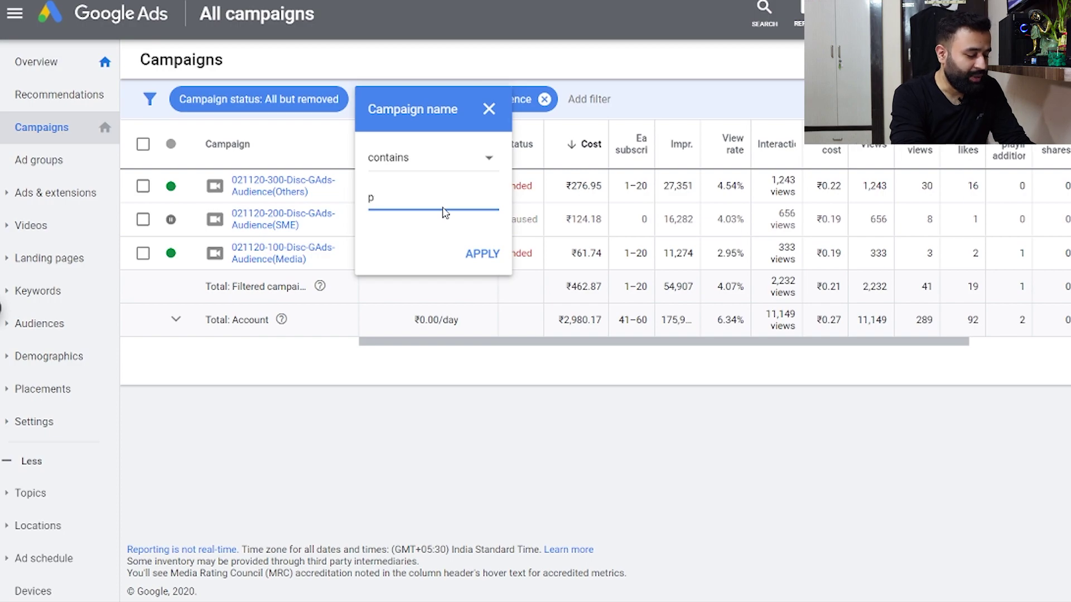
type("lacemen")
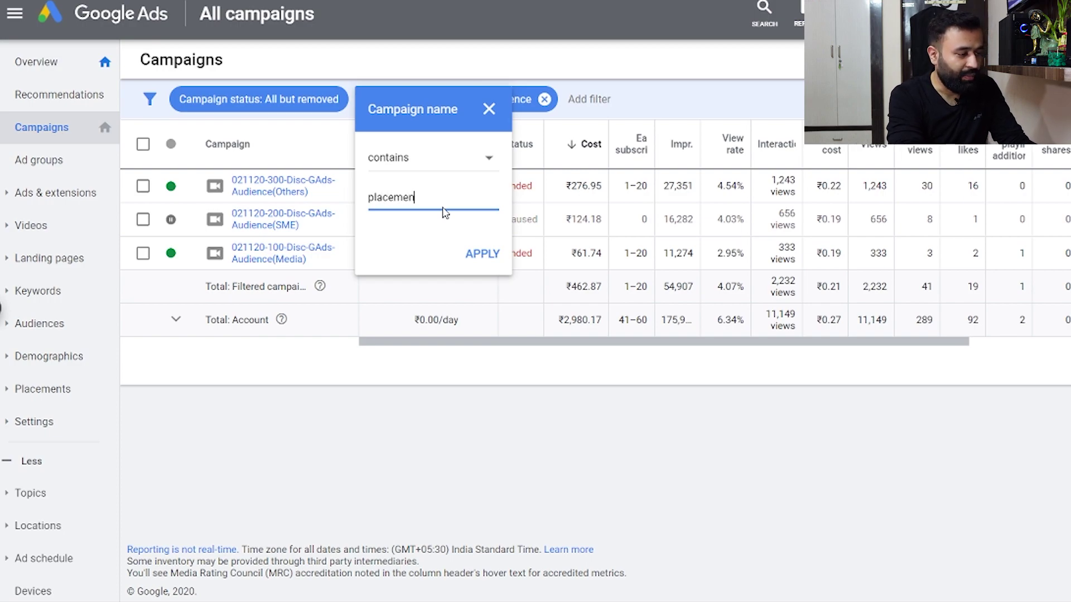
left_click(480, 254)
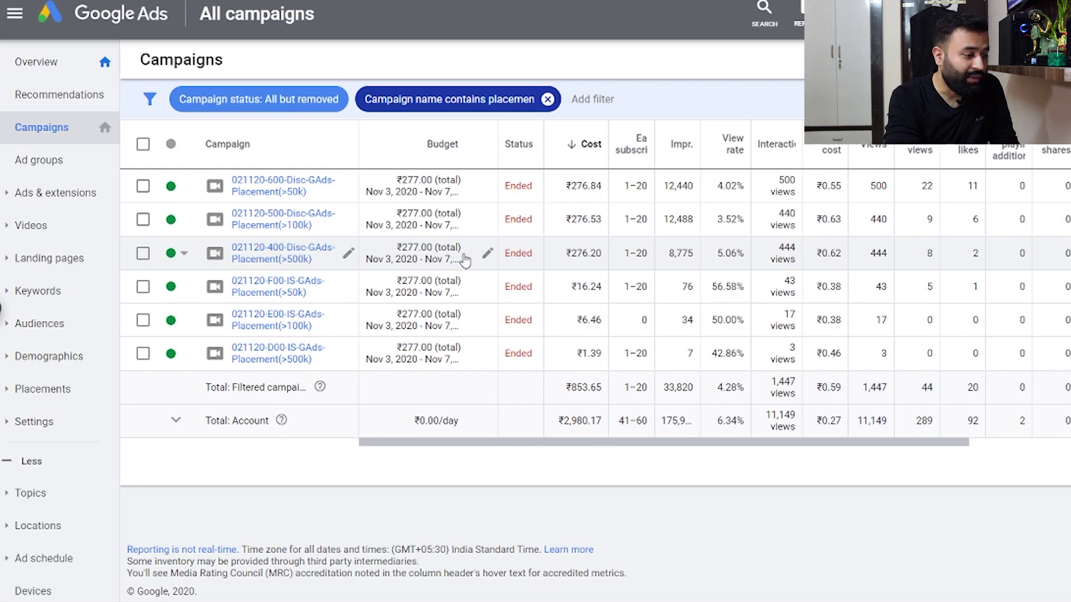
Compare the placement campaigns' cost, view rate, average cost, earned actions, video played percentages and impression share lost to budget
scroll(465, 261, "right", 2)
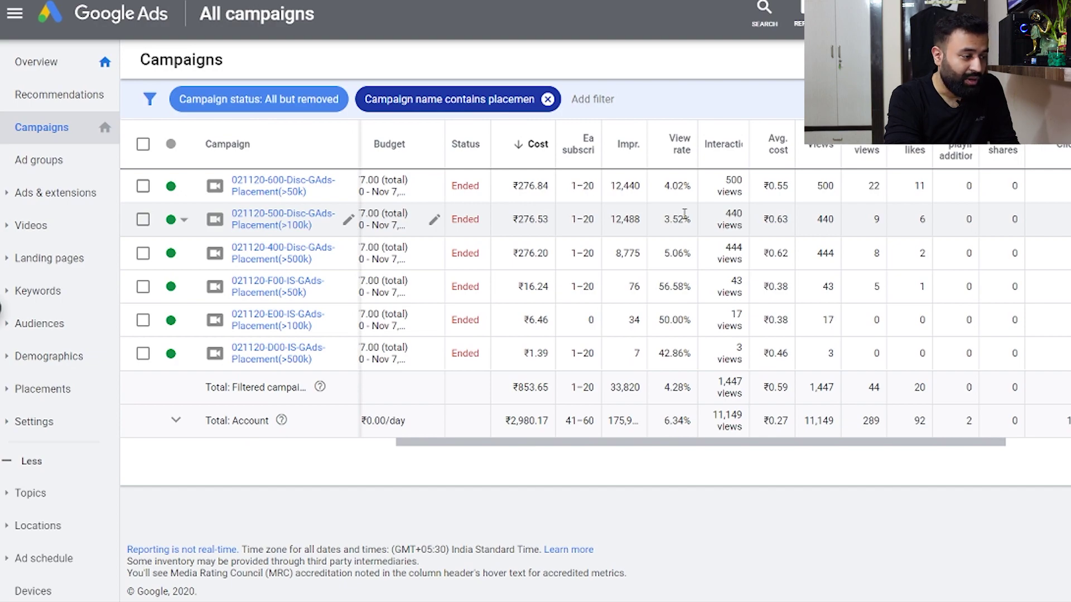
scroll(685, 215, "right", 1)
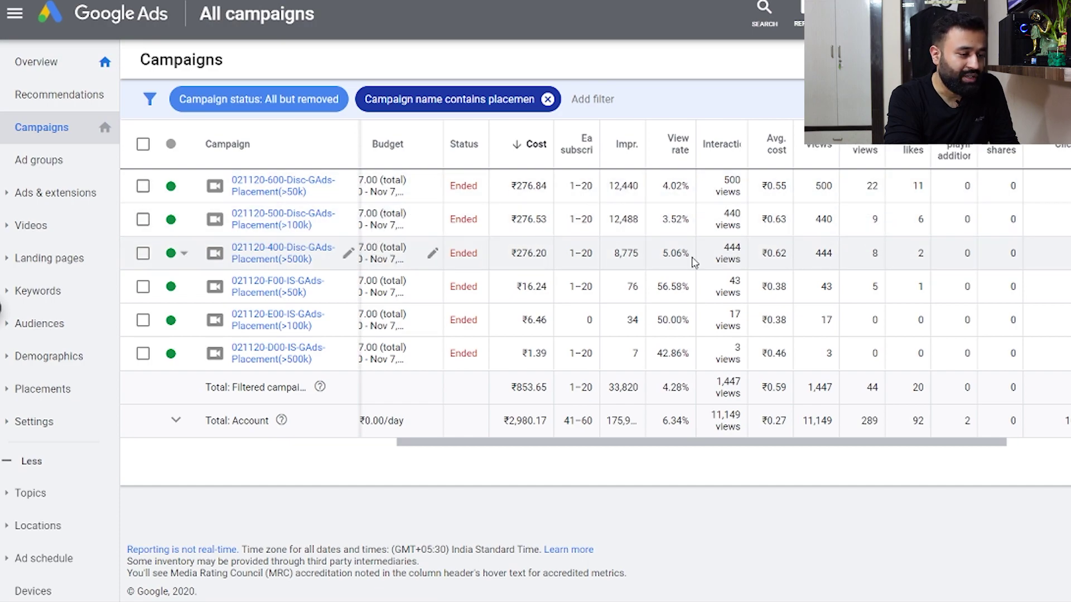
scroll(842, 210, "right", 1)
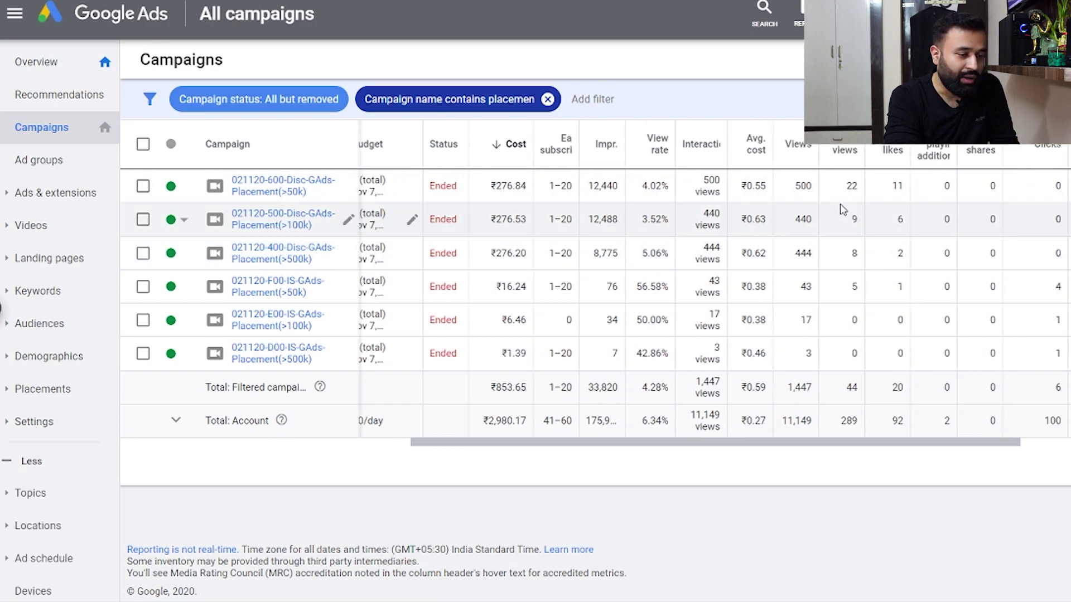
scroll(842, 210, "right", 4)
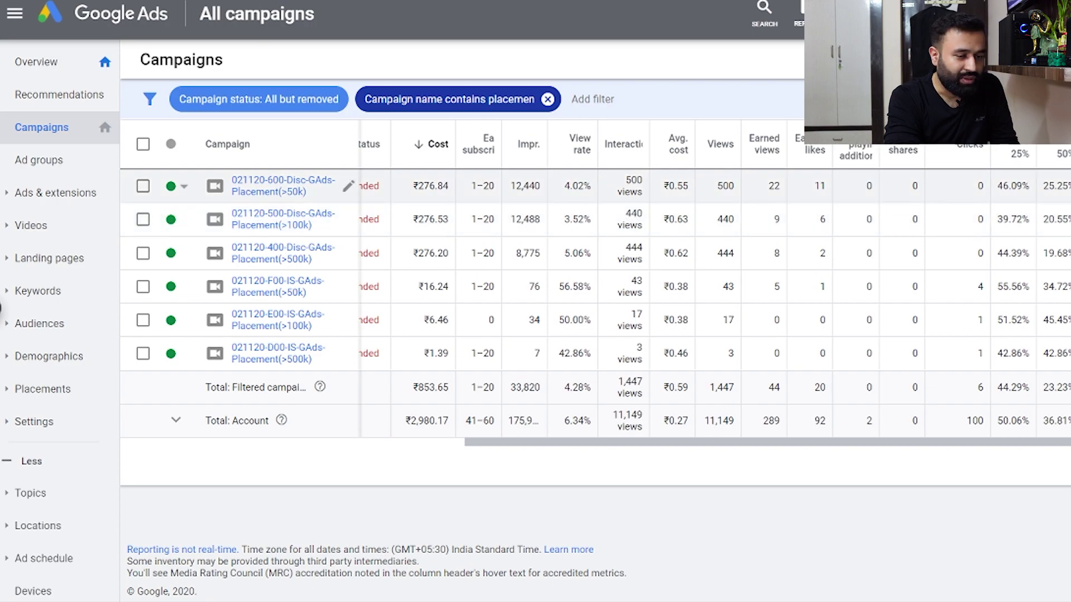
scroll(715, 283, "right", 5)
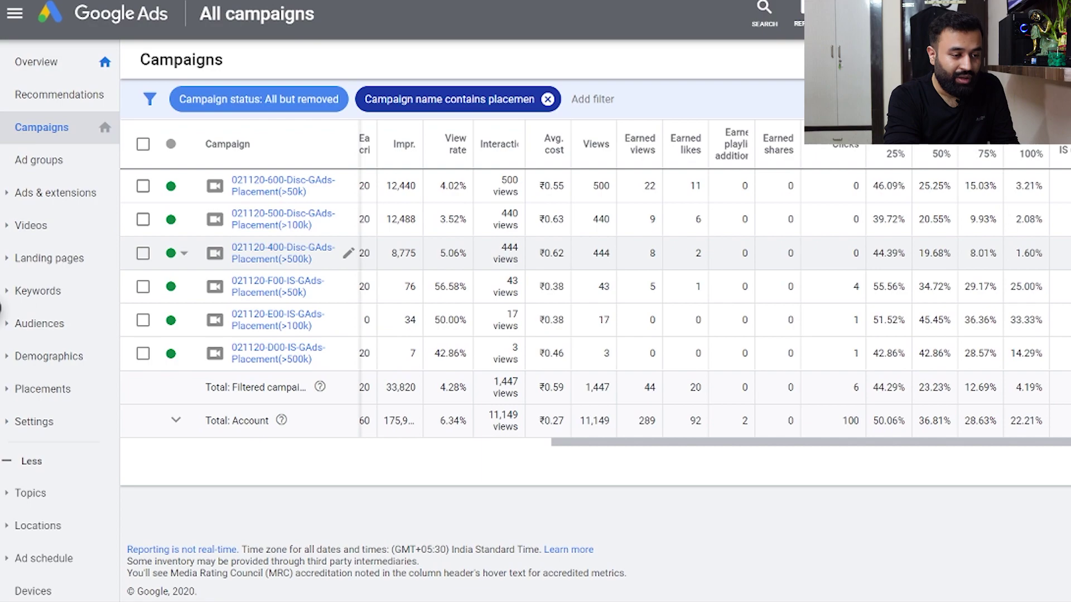
scroll(603, 259, "left", 5)
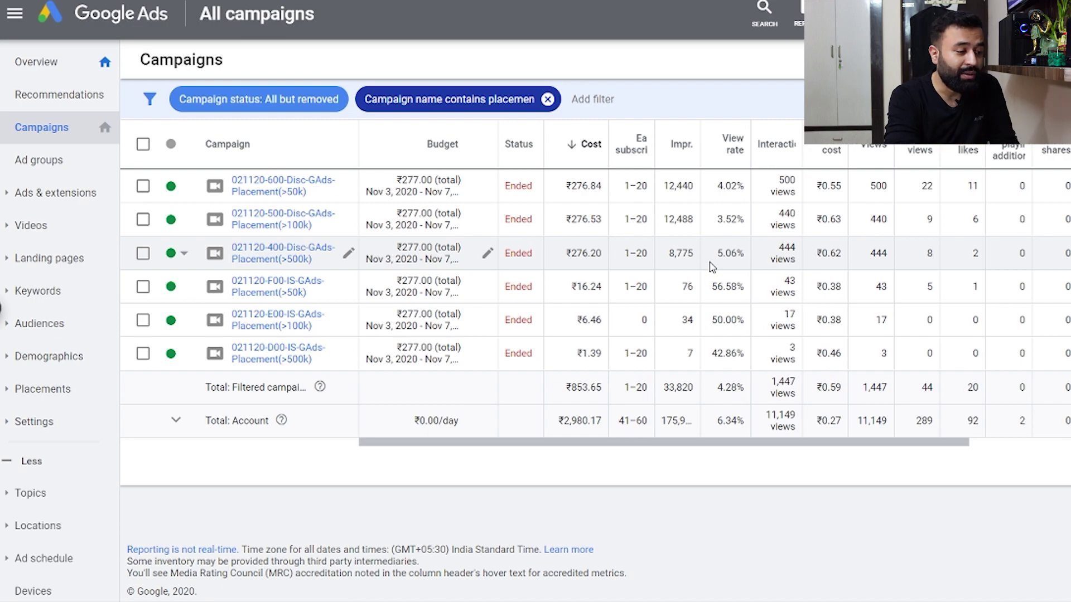
scroll(711, 266, "right", 5)
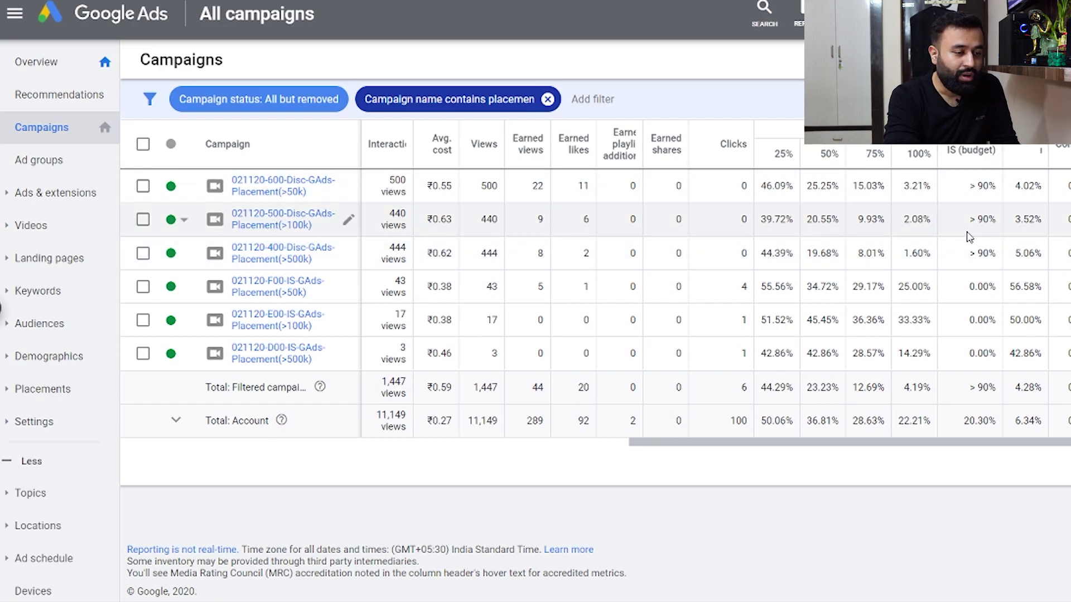
scroll(968, 237, "left", 5)
scroll(968, 237, "left", 5)
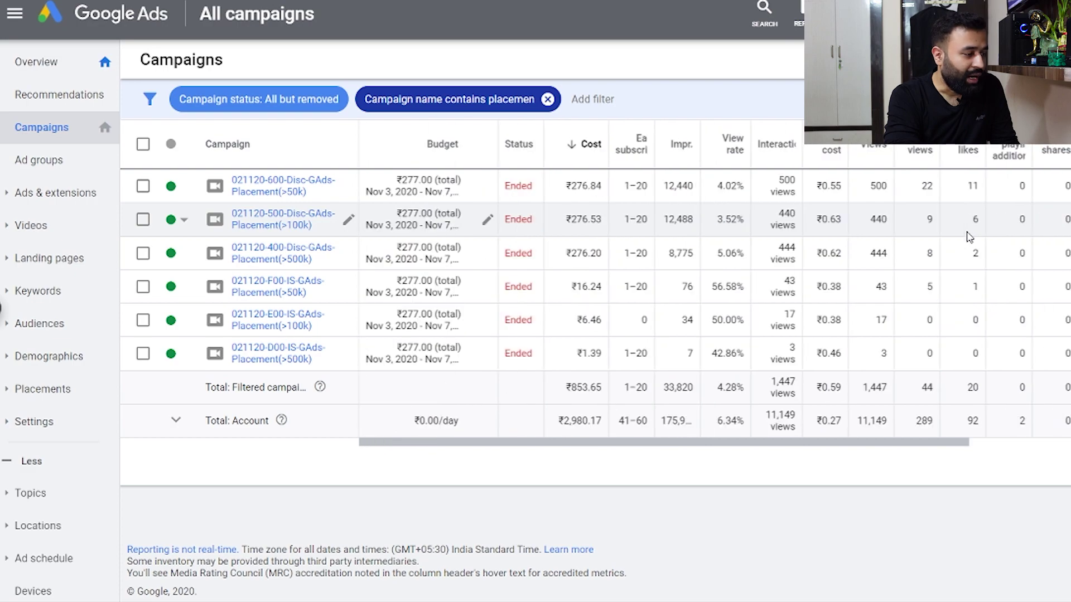
Open the 021120-600-Disc-GAds-Placement(>50k) campaign and examine the performance of its YouTube channel placements
left_click(264, 190)
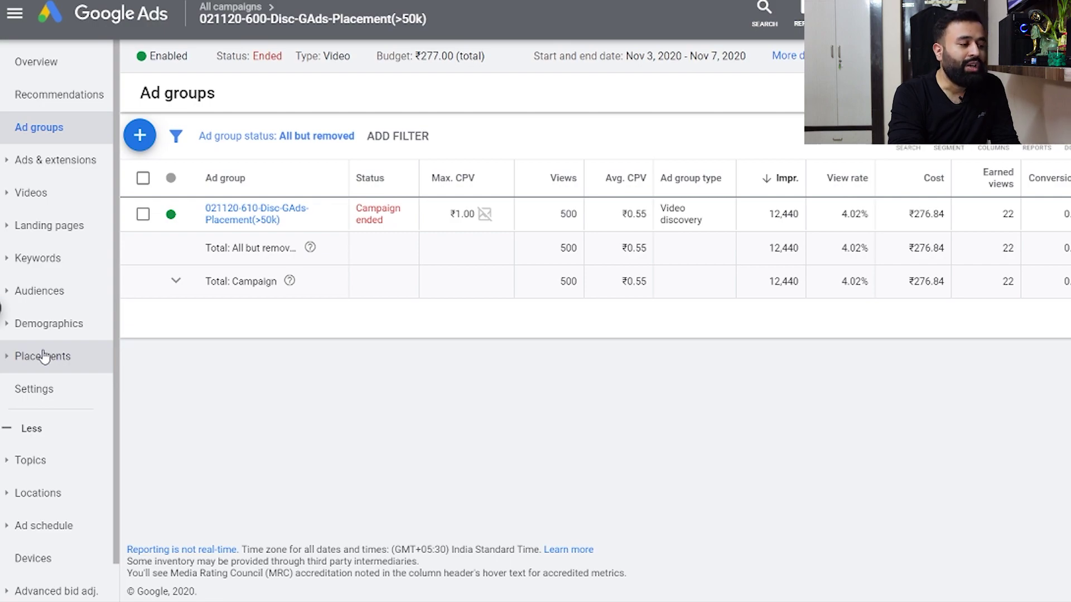
left_click(44, 357)
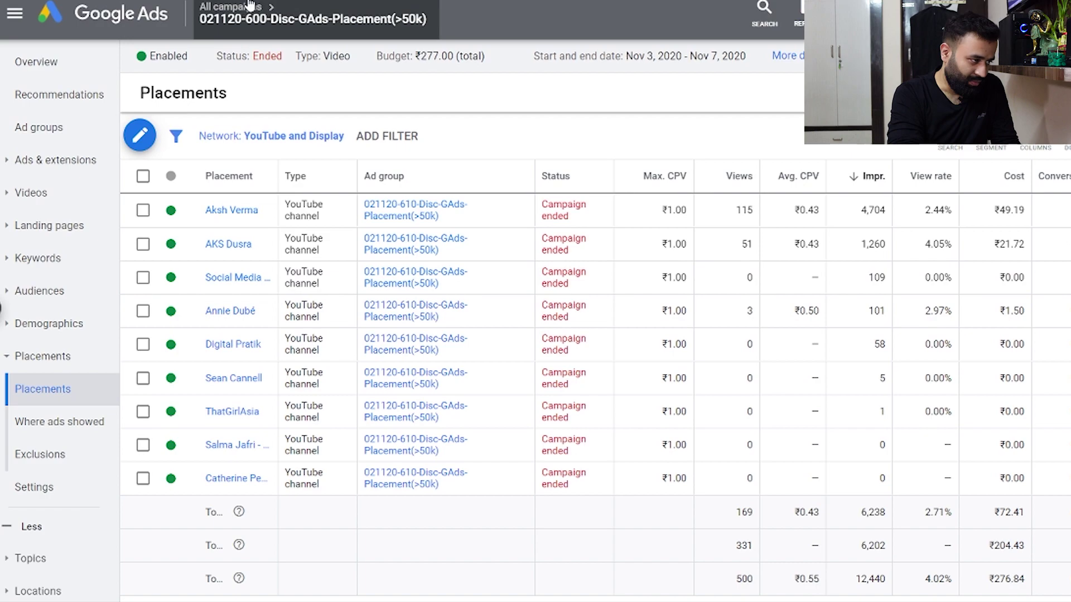
mouse_move(247, 12)
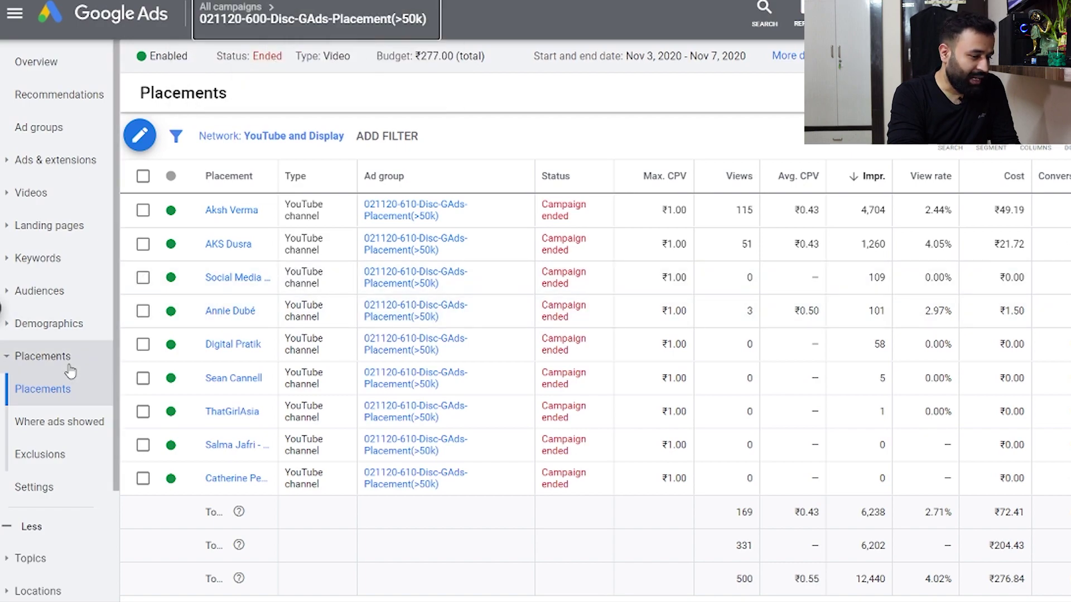
scroll(60, 516, "down", 3)
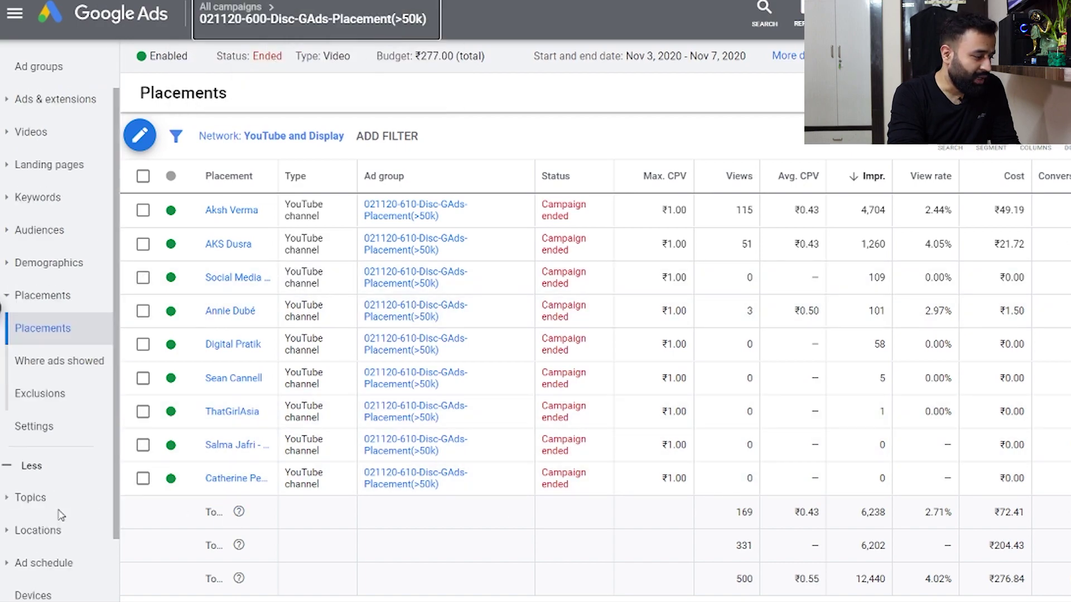
scroll(60, 516, "down", 1)
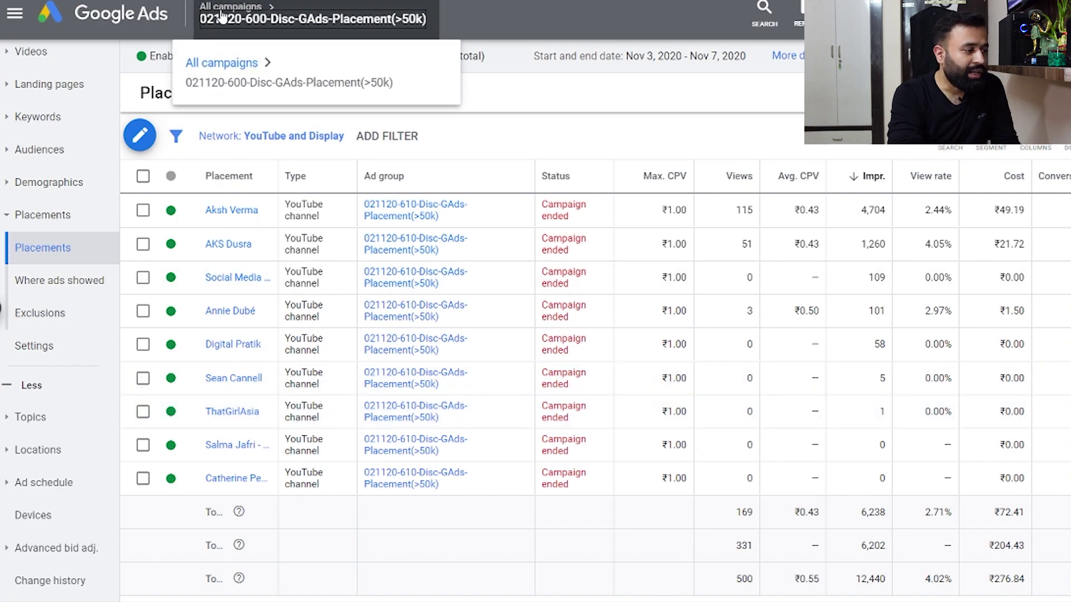
Return to all campaigns and change the campaign name filter to contain "keywords"
left_click(238, 66)
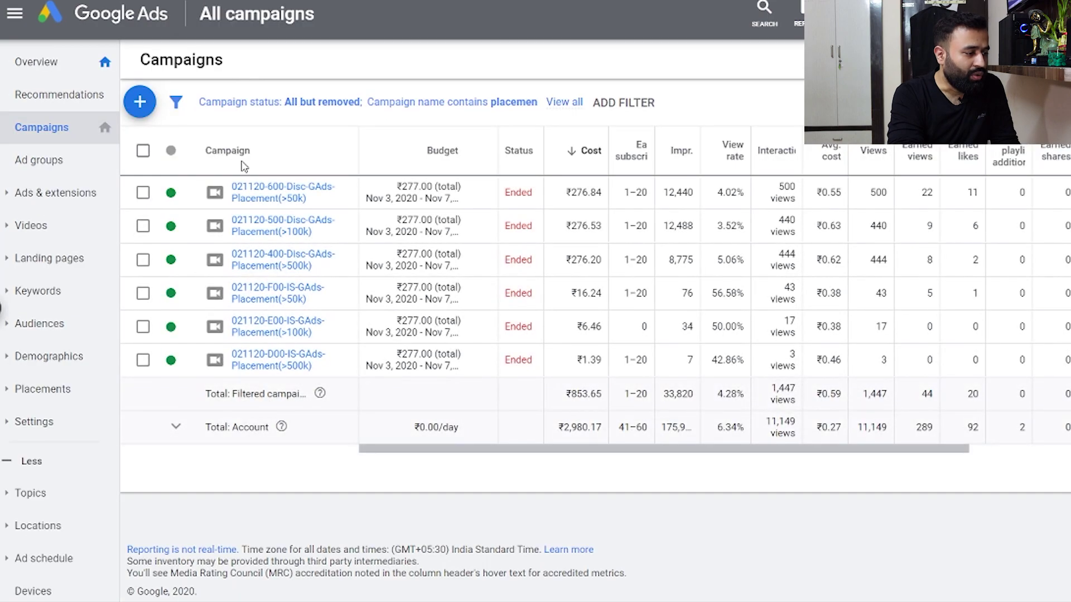
left_click(521, 109)
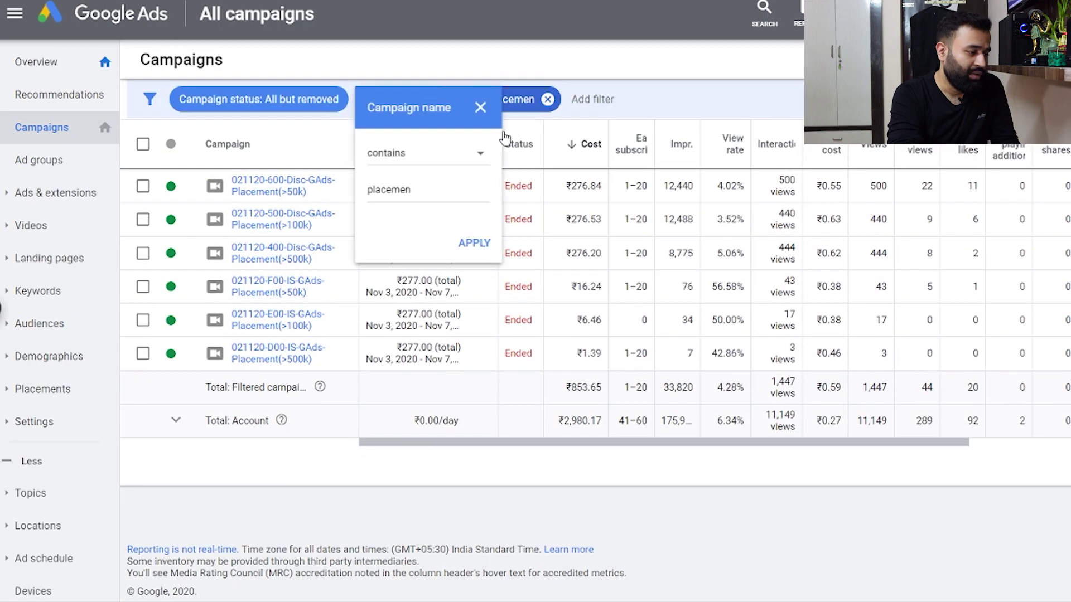
key("ctrl+a")
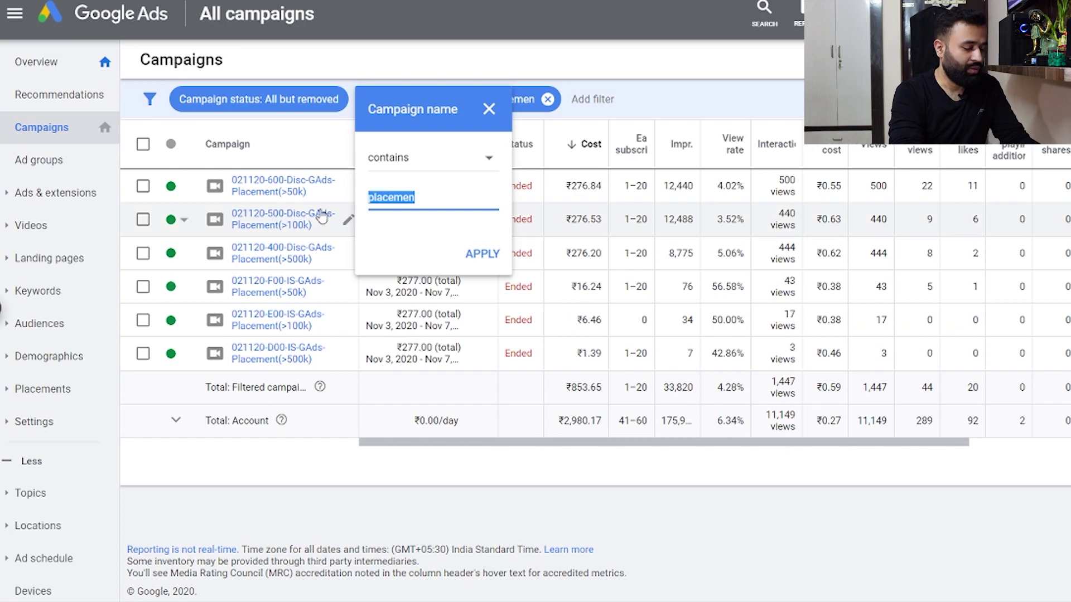
type("keyw")
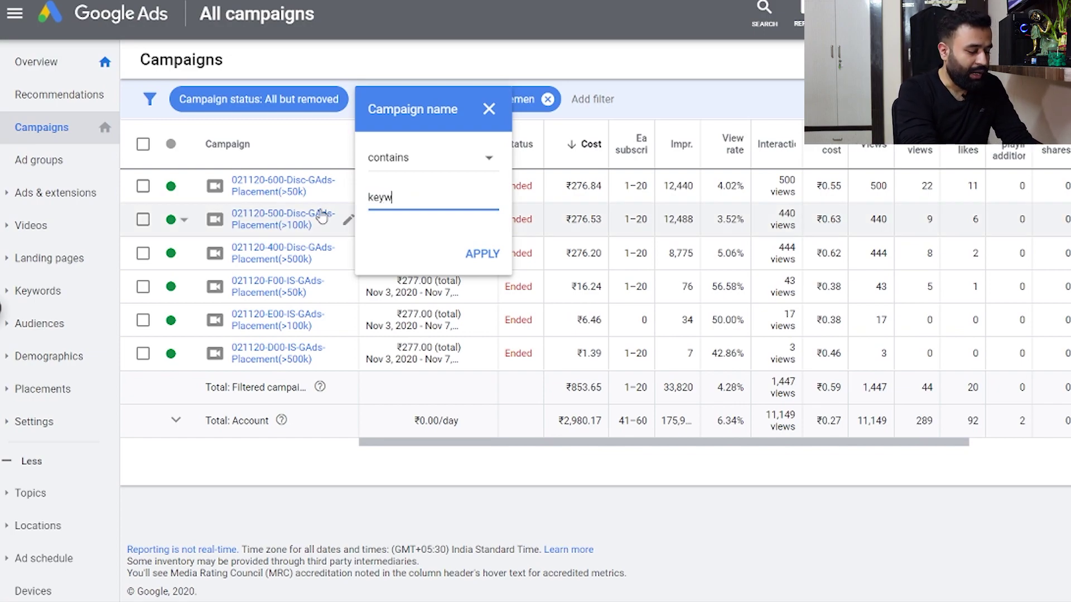
type("ords")
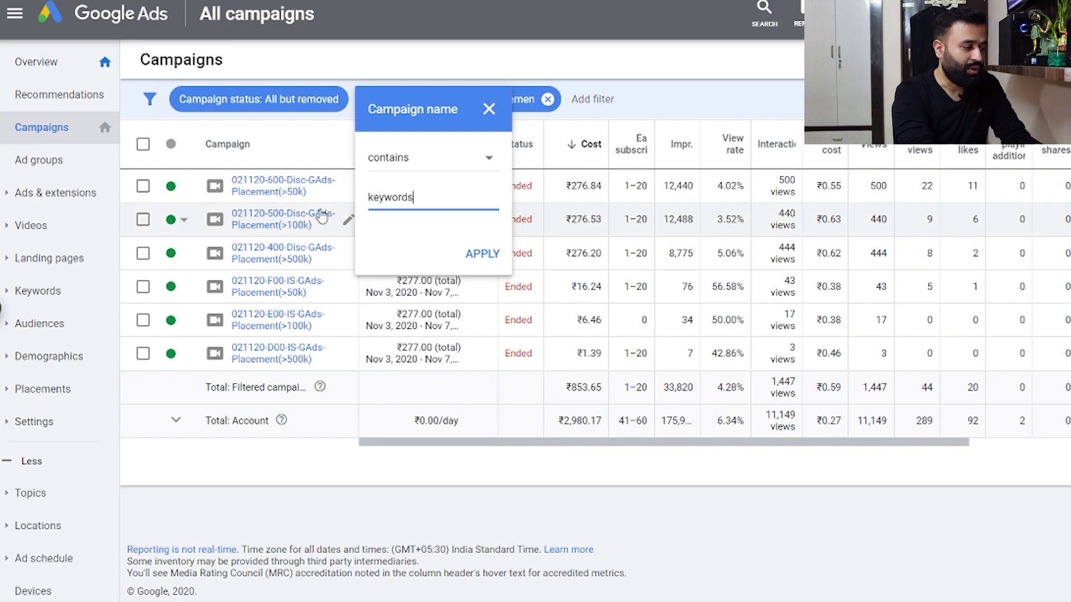
left_click(483, 255)
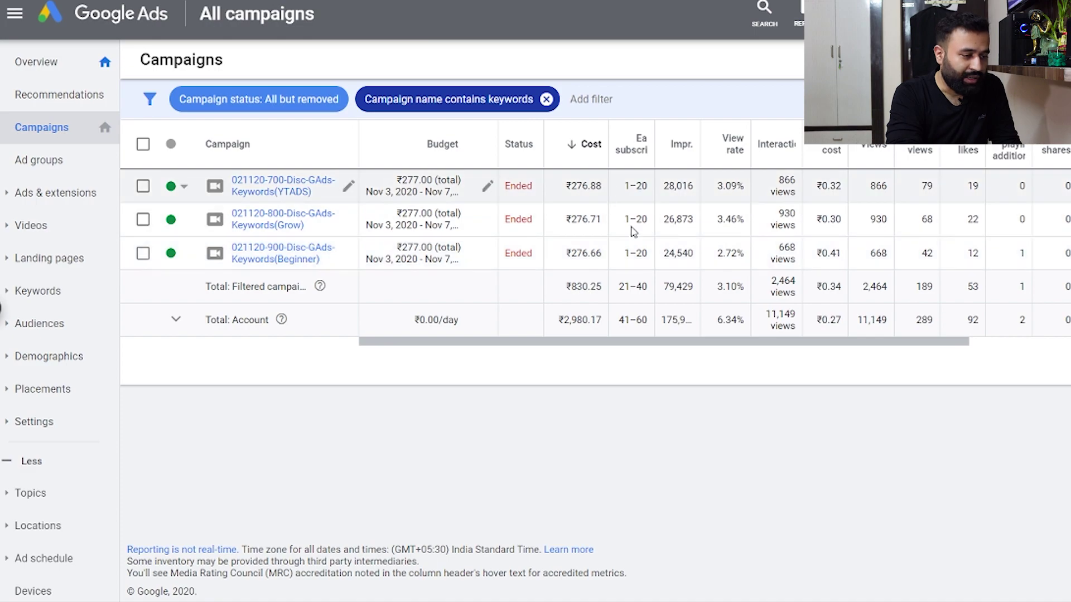
Set the max. CPV of the ad group in the 021120-900-Disc-GAds-Keywords(Beginner) campaign to ₹0.30
scroll(899, 240, "right", 5)
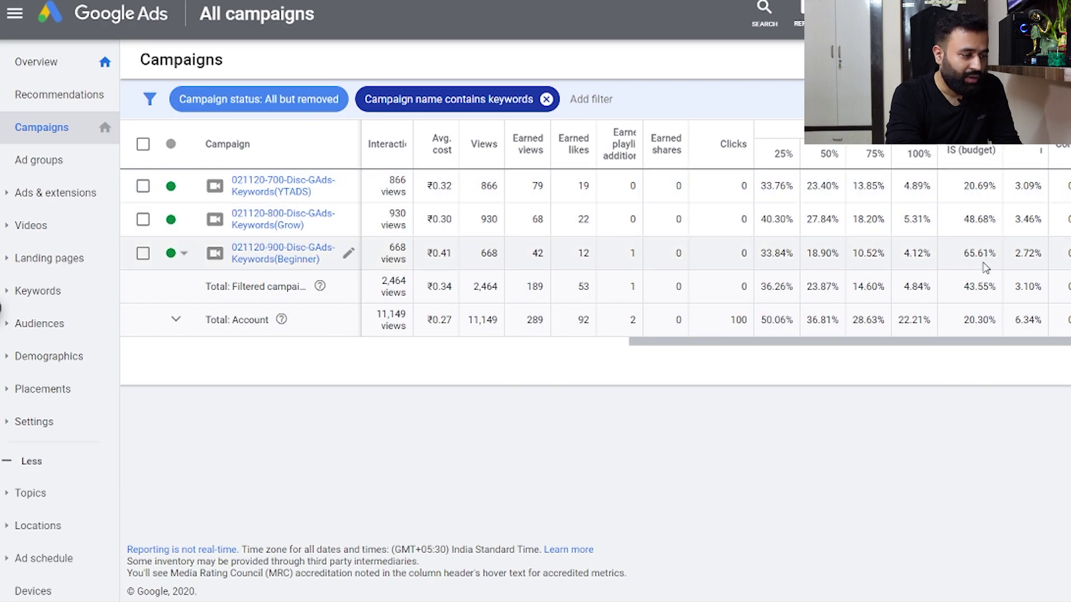
scroll(454, 271, "left", 5)
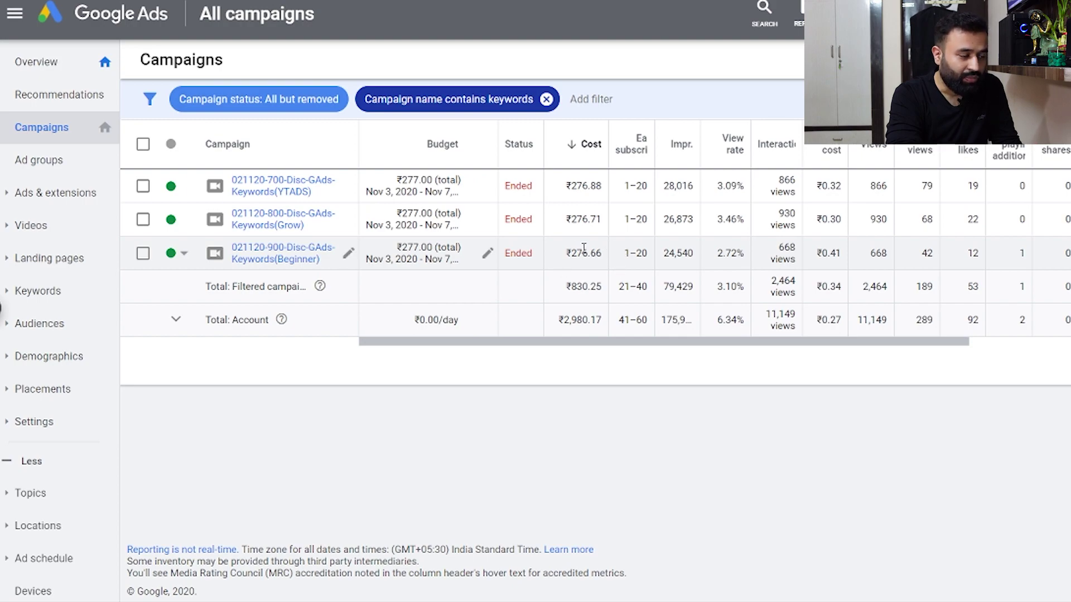
scroll(584, 247, "right", 5)
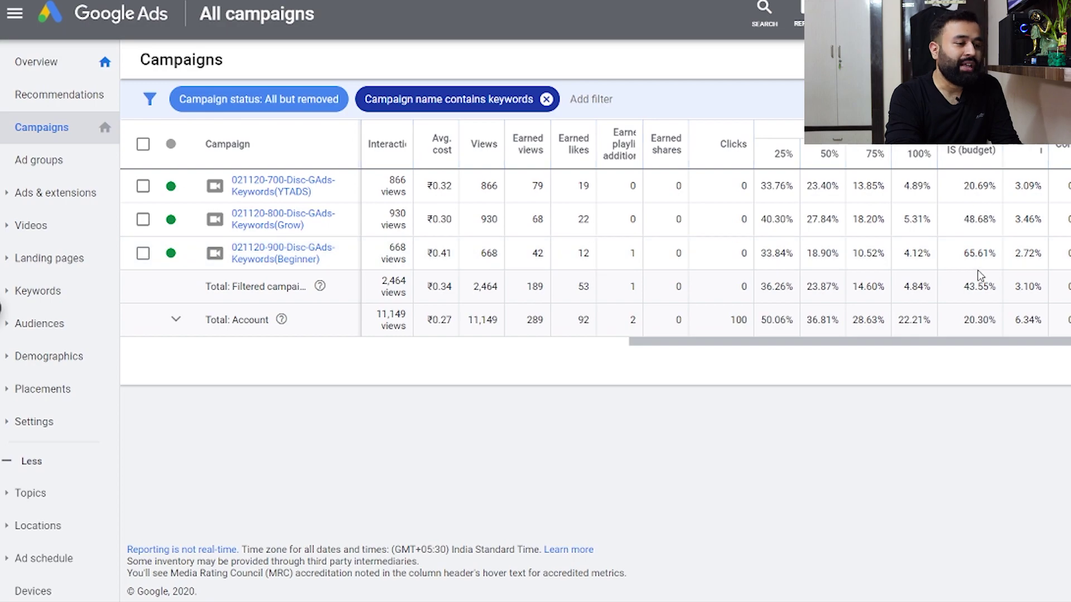
scroll(874, 249, "left", 5)
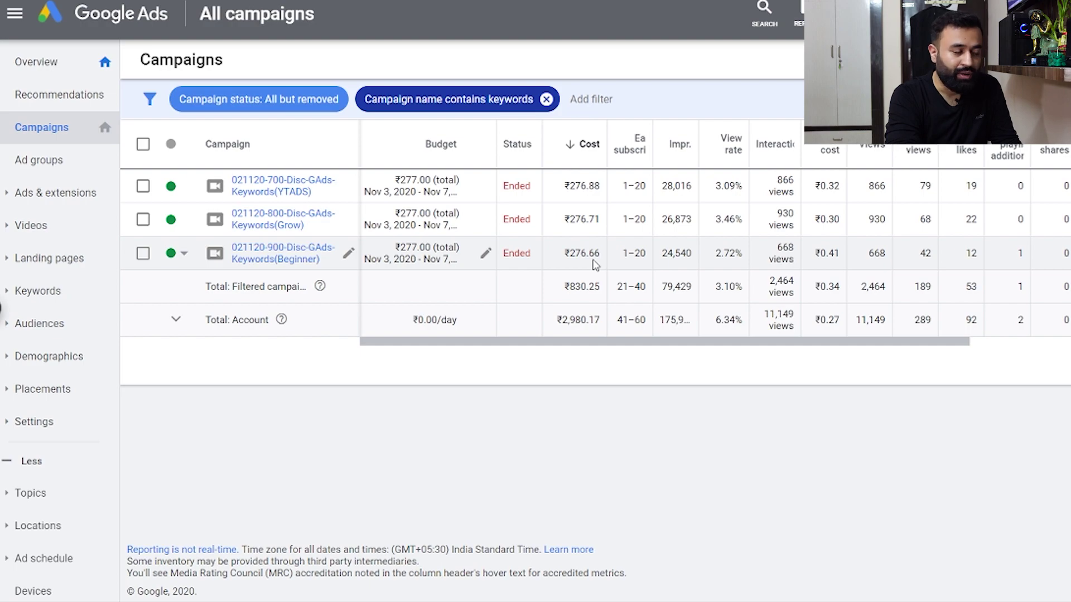
left_click(262, 262)
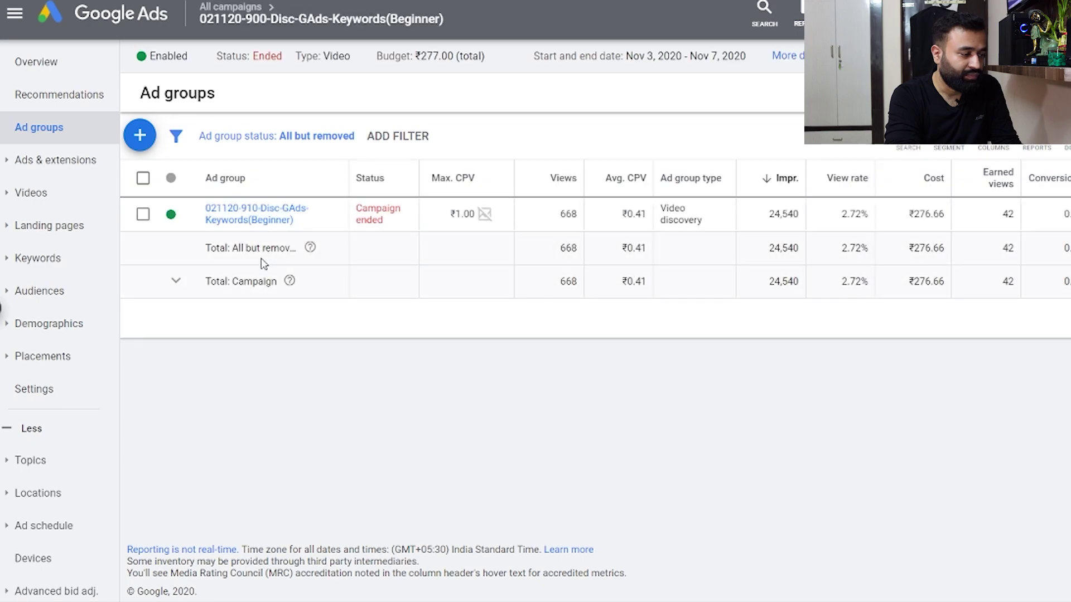
left_click(505, 215)
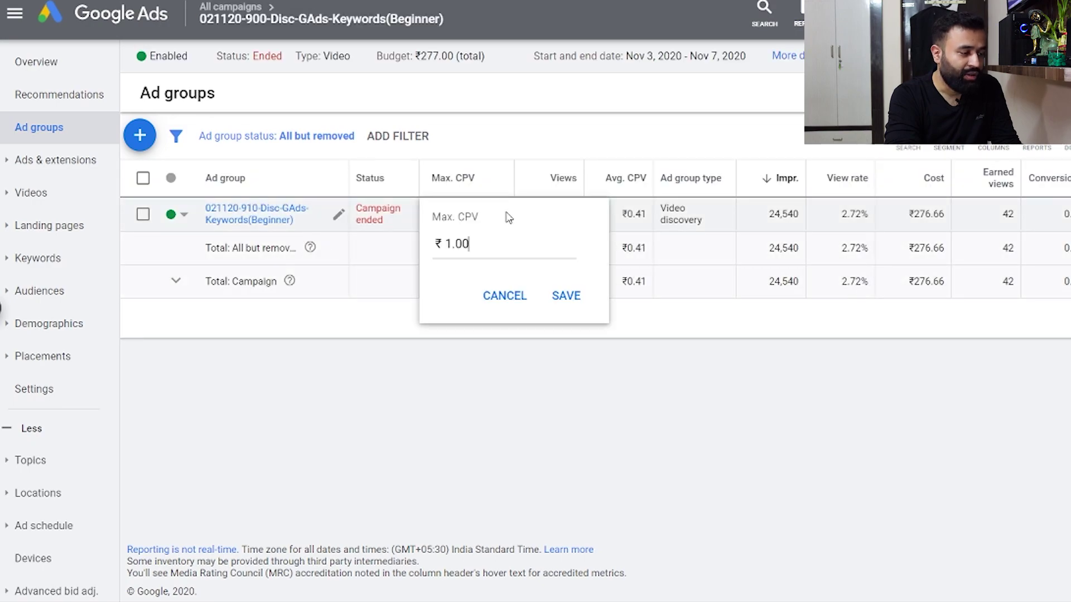
left_click_drag(470, 244, 440, 260)
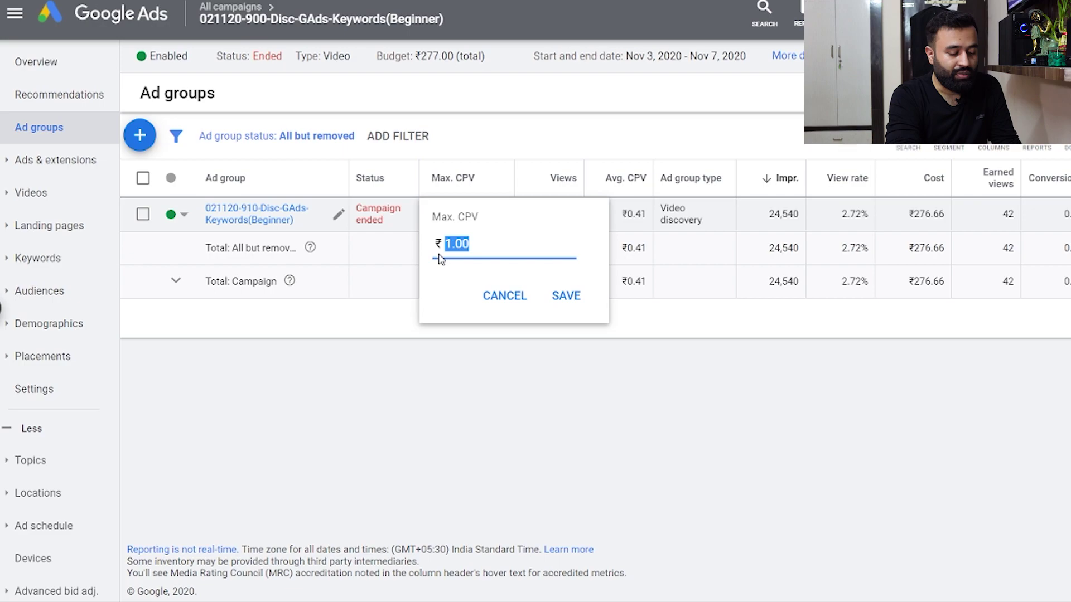
type("30")
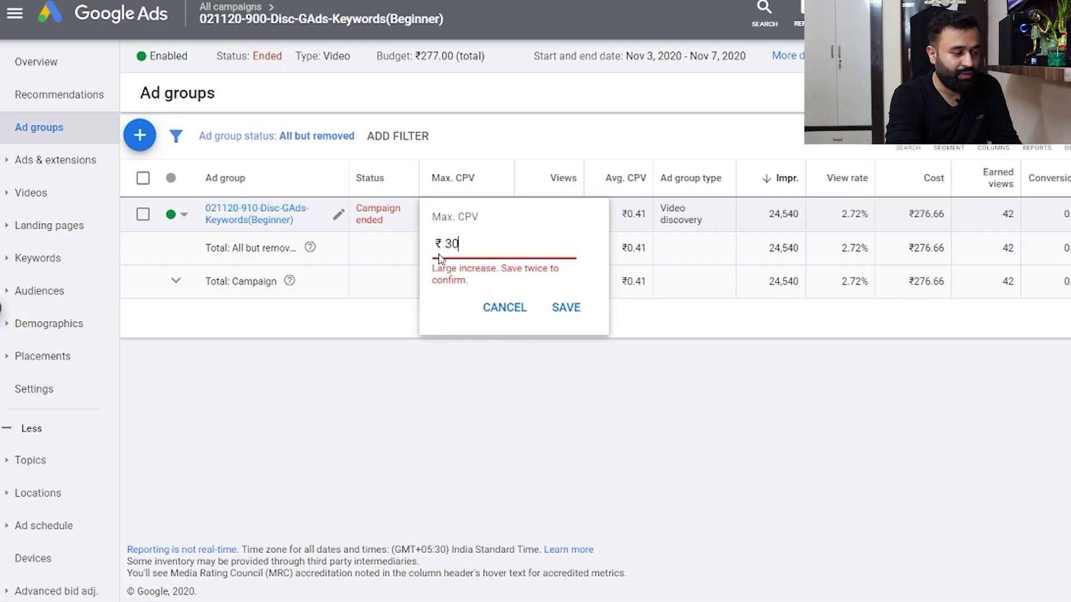
key("Left")
key("Left")
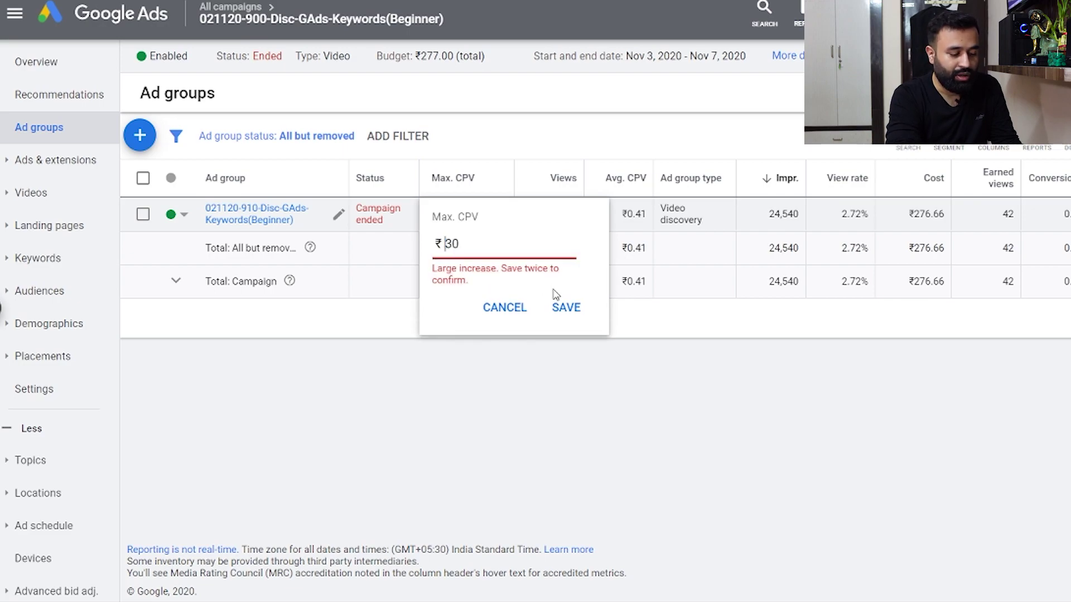
type(".")
left_click(567, 296)
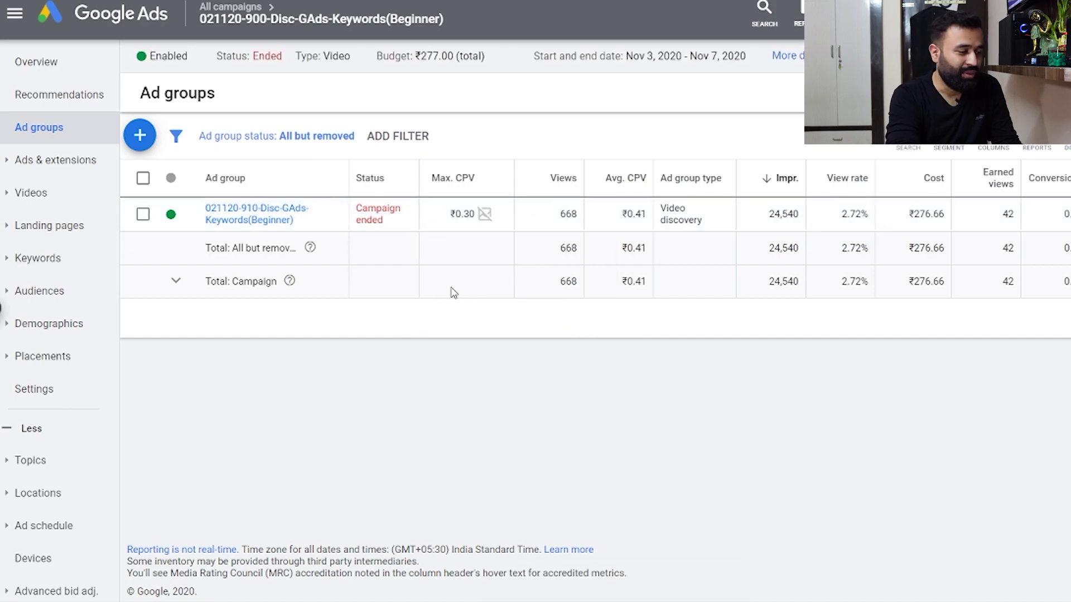
Return to all campaigns and compare the keywords campaigns' cost, view rate, average cost, earned actions, video played percentages and impression share lost to budget
left_click(237, 12)
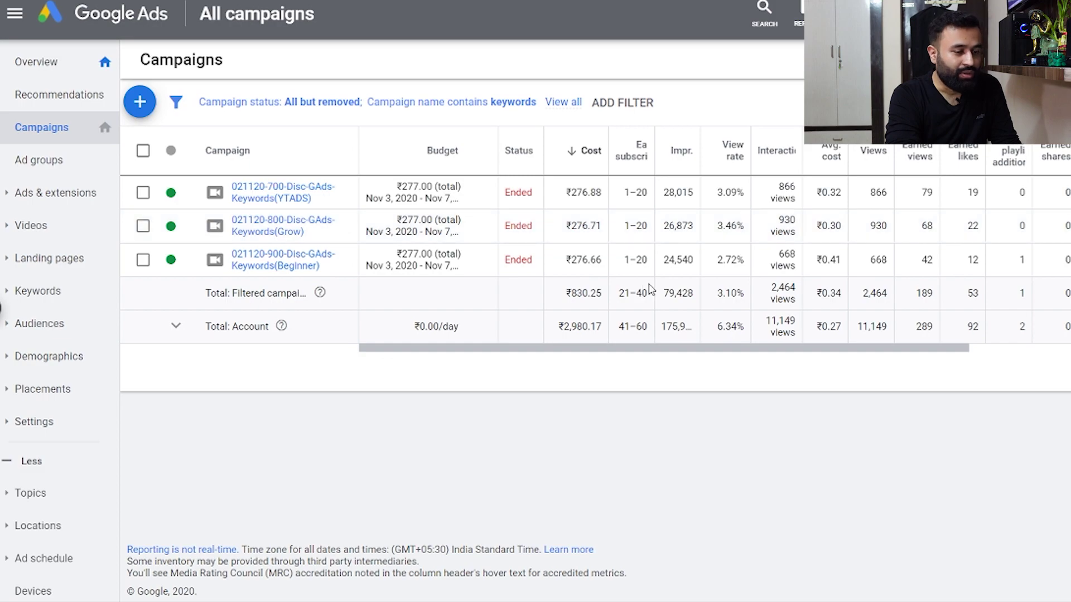
scroll(650, 287, "right", 5)
scroll(650, 288, "right", 1)
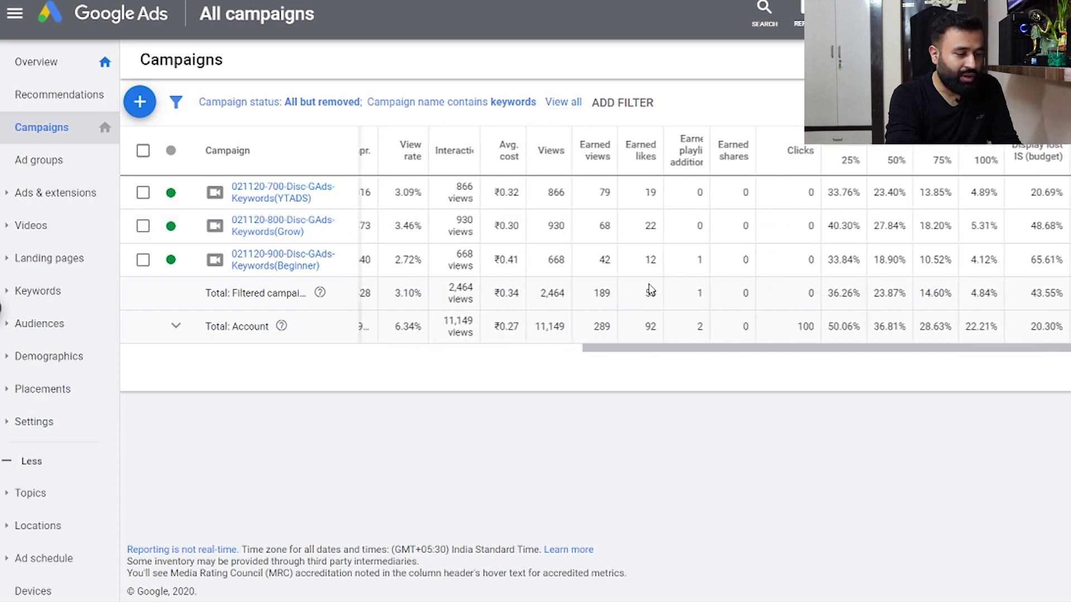
scroll(650, 288, "right", 2)
scroll(650, 287, "left", 5)
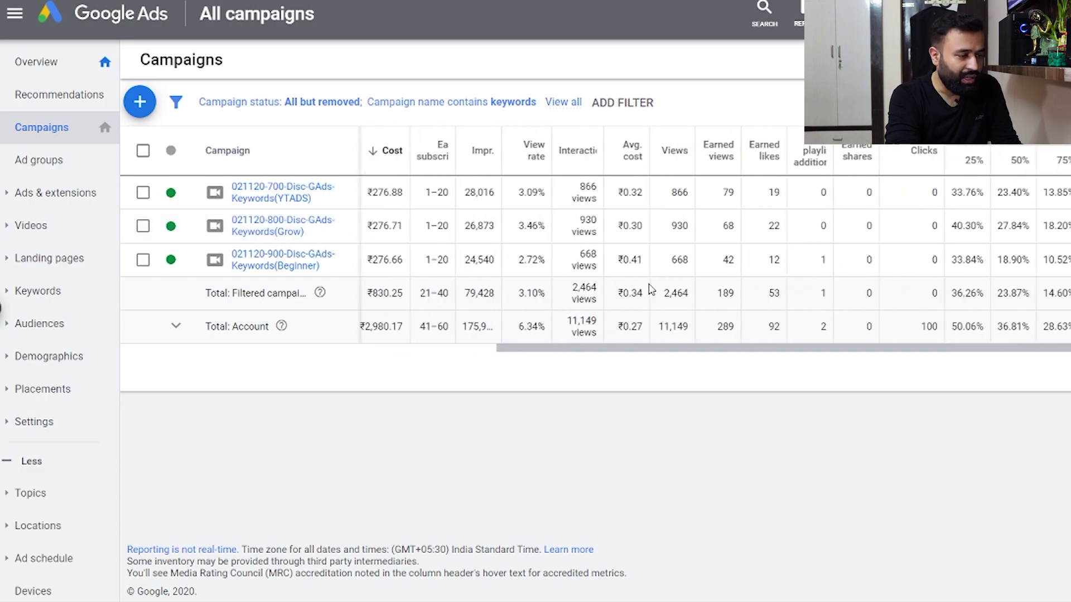
scroll(591, 296, "left", 7)
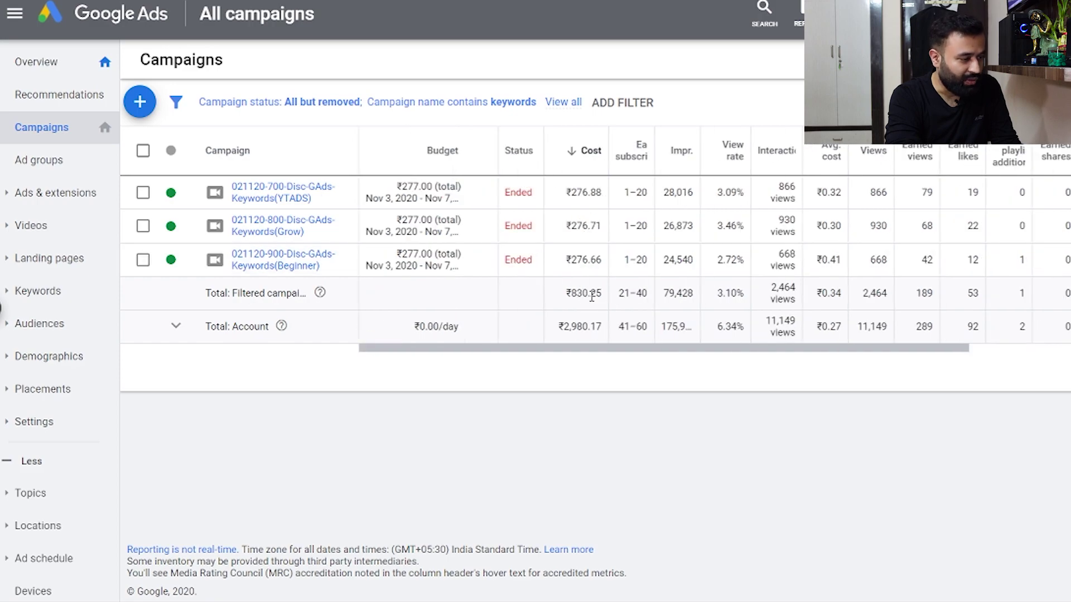
Open the ad group of the 021120-900-Disc-GAds-Keywords(Beginner) campaign and review its display/video keywords
left_click(283, 271)
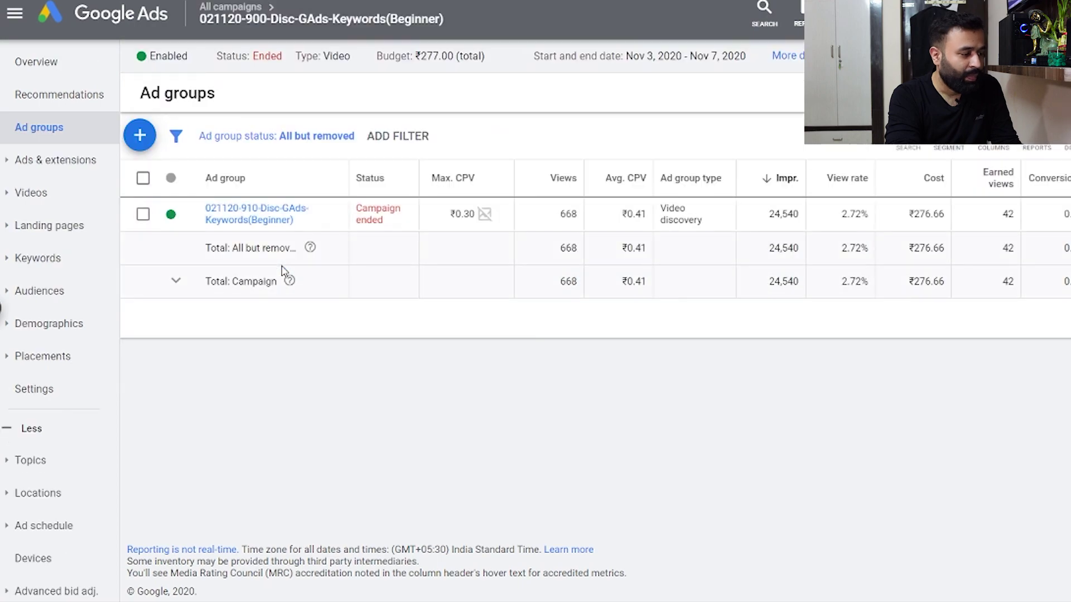
left_click(251, 219)
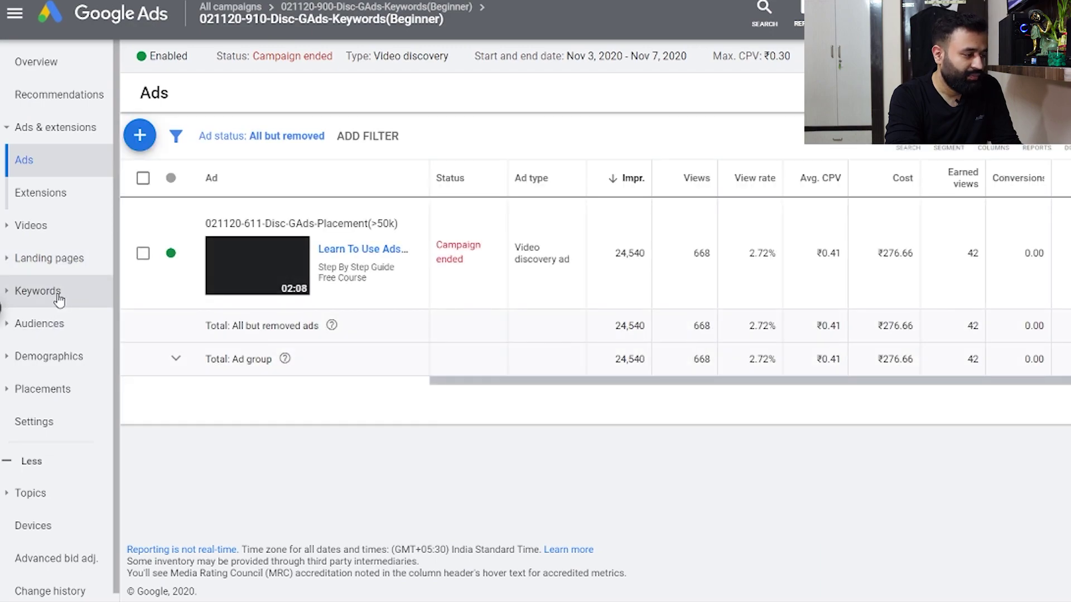
left_click(38, 291)
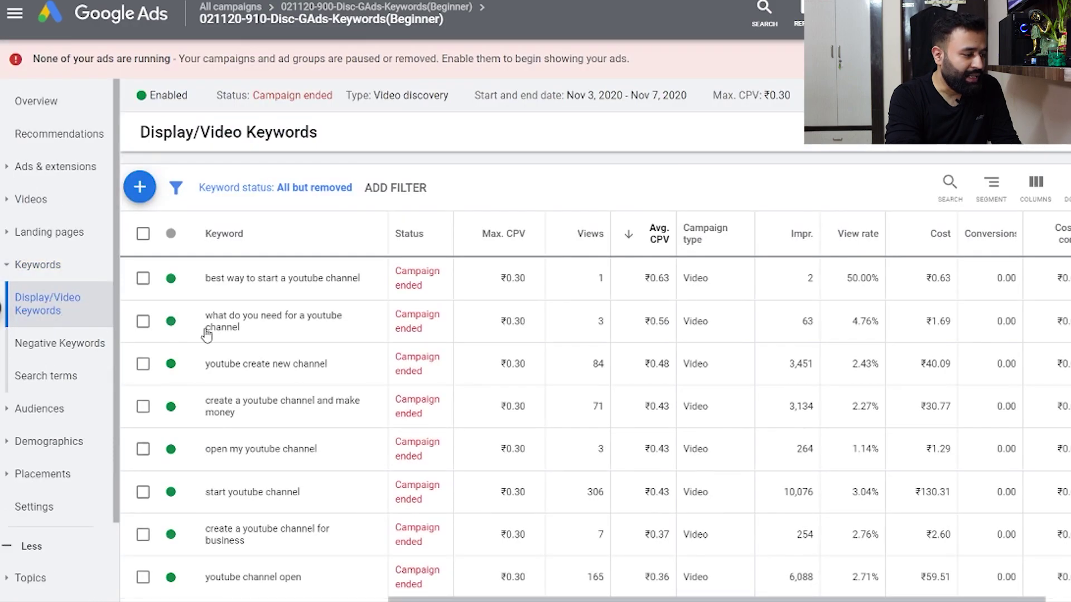
scroll(372, 351, "down", 1)
scroll(374, 350, "down", 3)
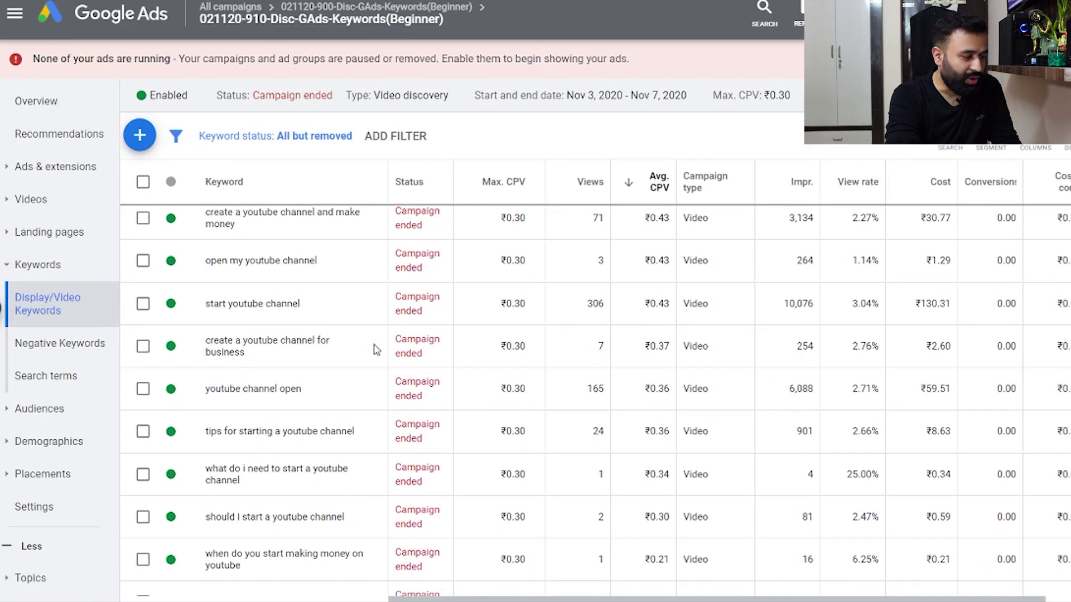
scroll(716, 380, "up", 3)
scroll(719, 382, "up", 1)
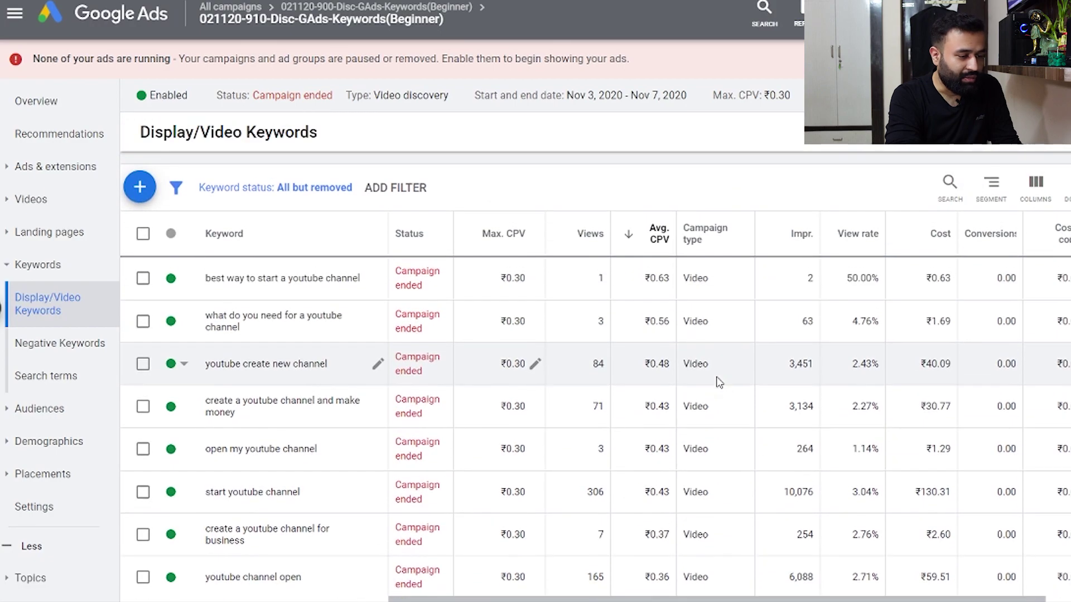
Sort the keywords by the video played to 25% rate, highest first, and compare it with their views and costs
scroll(719, 382, "right", 5)
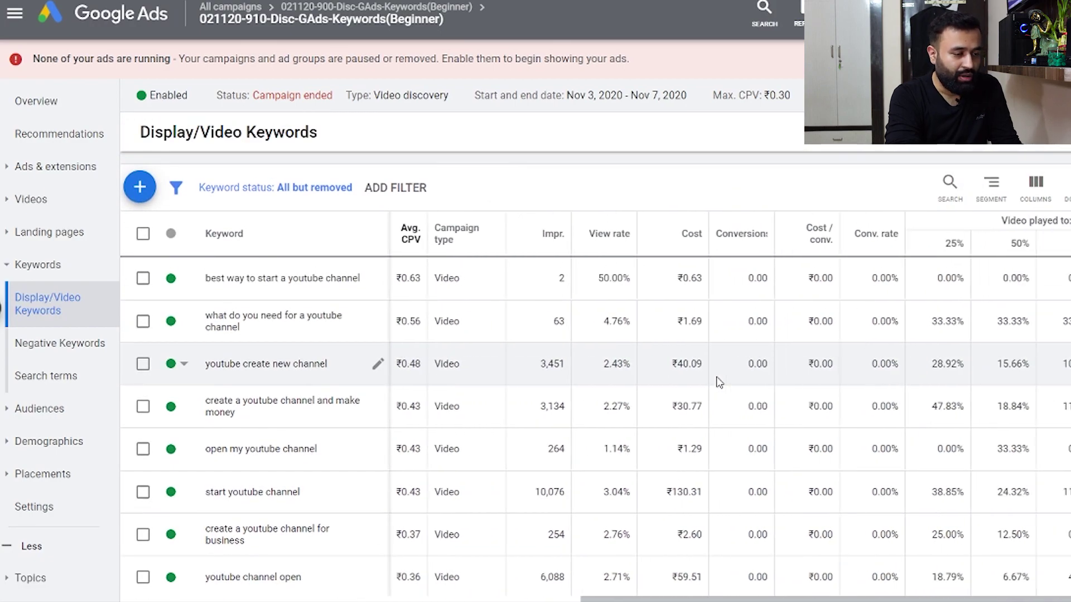
left_click(931, 243)
left_click(931, 243)
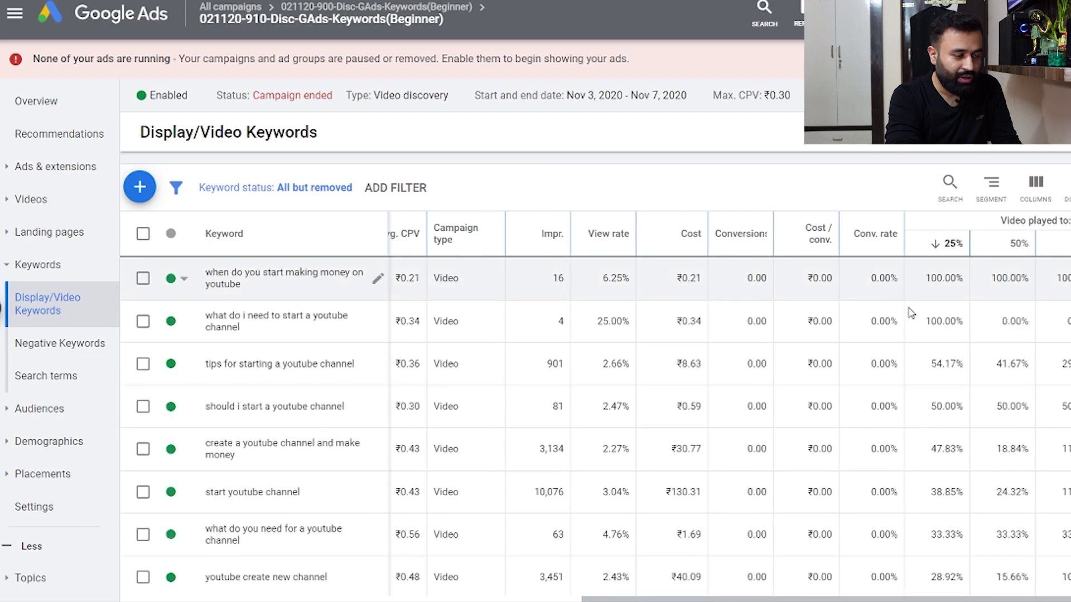
scroll(951, 360, "left", 5)
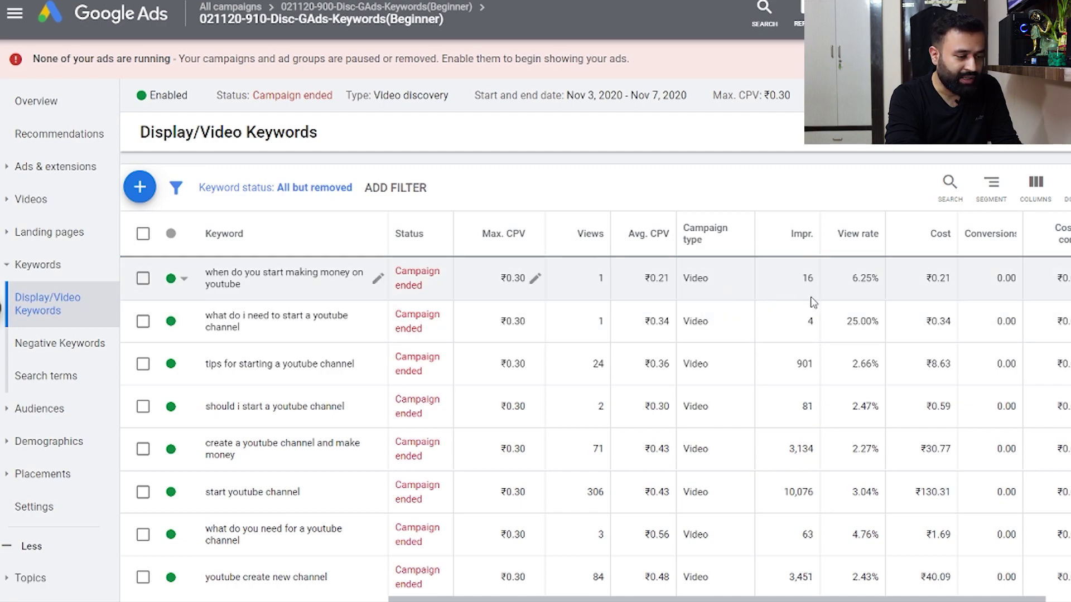
scroll(892, 376, "right", 3)
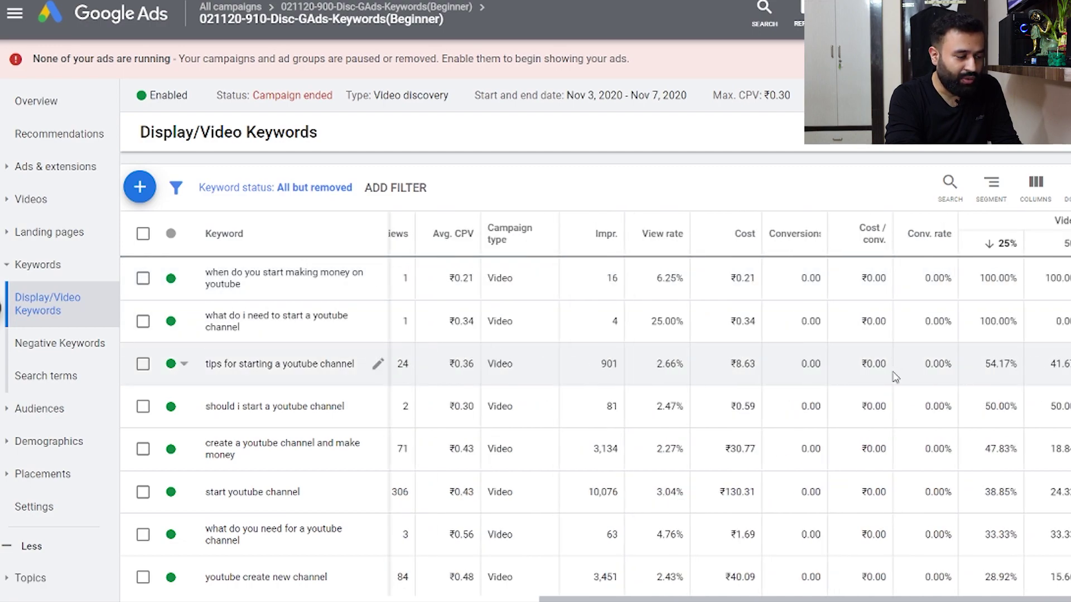
Sort the keywords by cost, highest first, and compare their views and average CPV
left_click(740, 249)
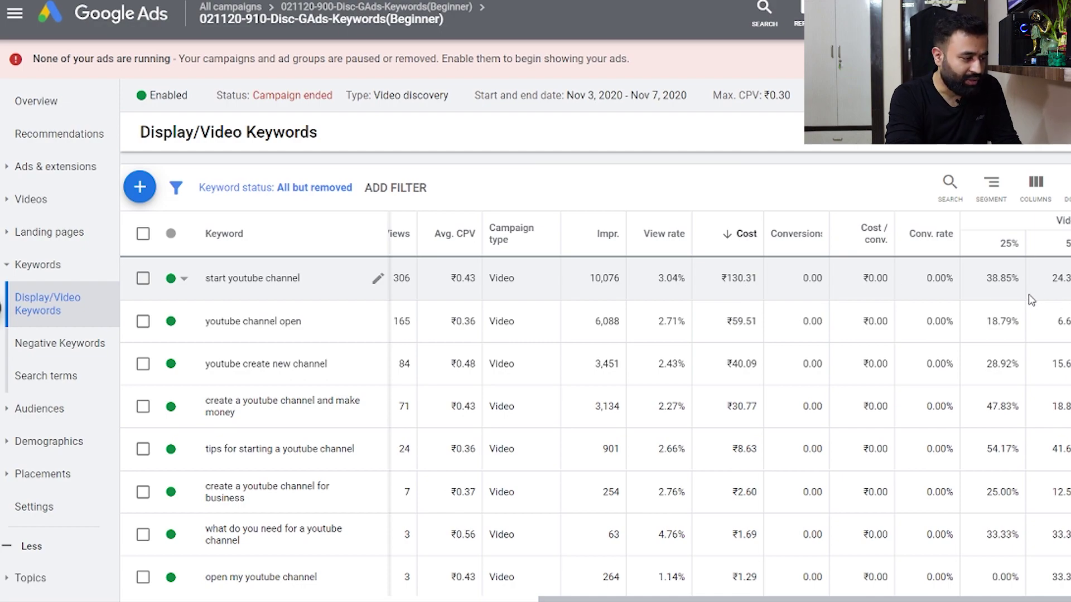
scroll(743, 365, "left", 5)
scroll(743, 366, "left", 2)
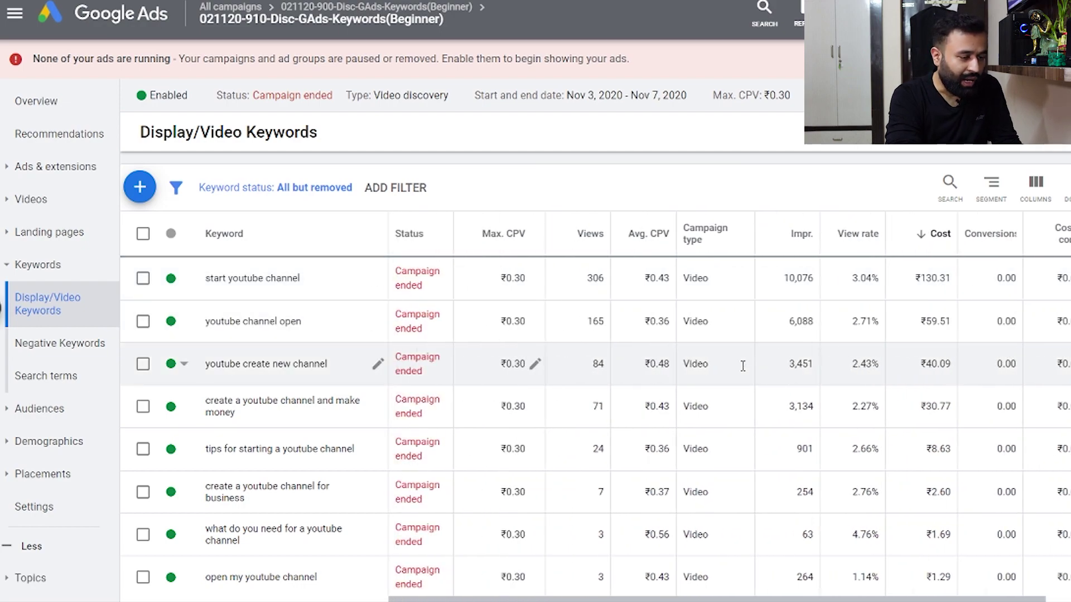
Sort the keywords by average CPV, highest first, and check their view rate, cost and video played percentages
left_click(633, 249)
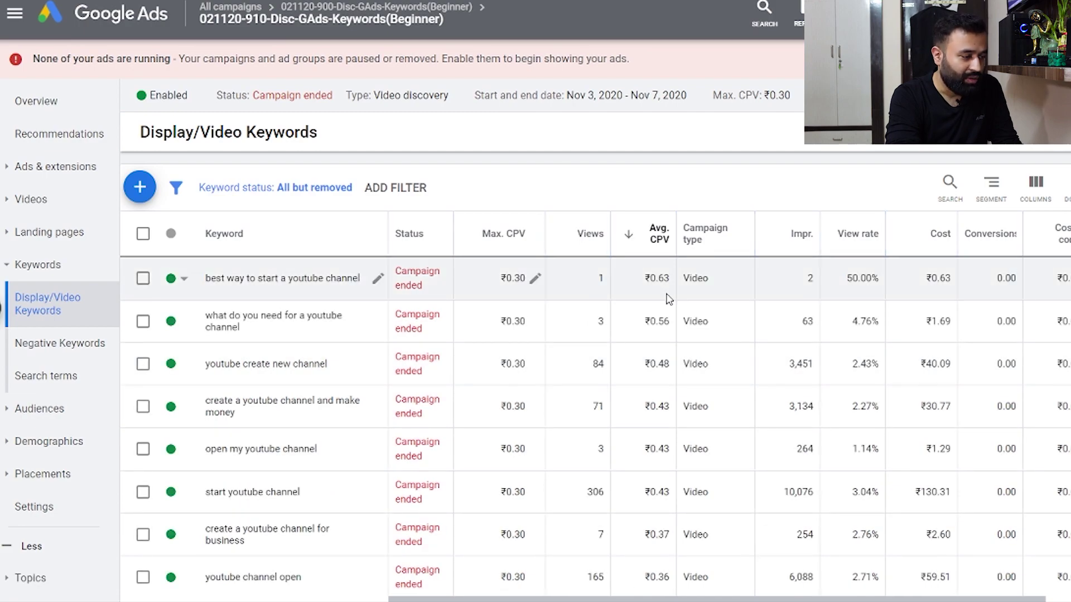
scroll(668, 300, "right", 1)
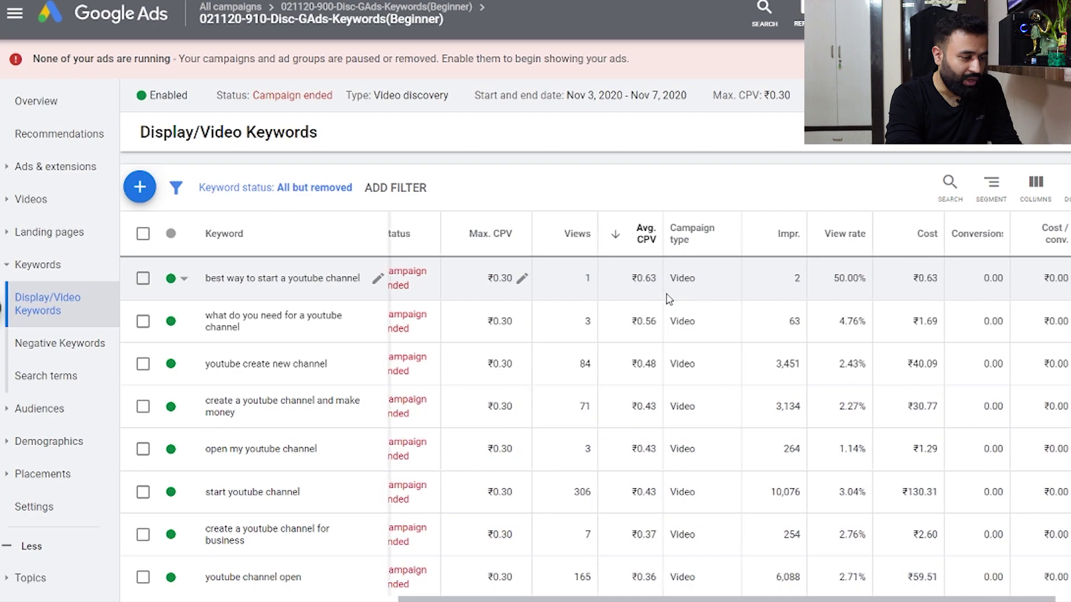
scroll(669, 300, "left", 1)
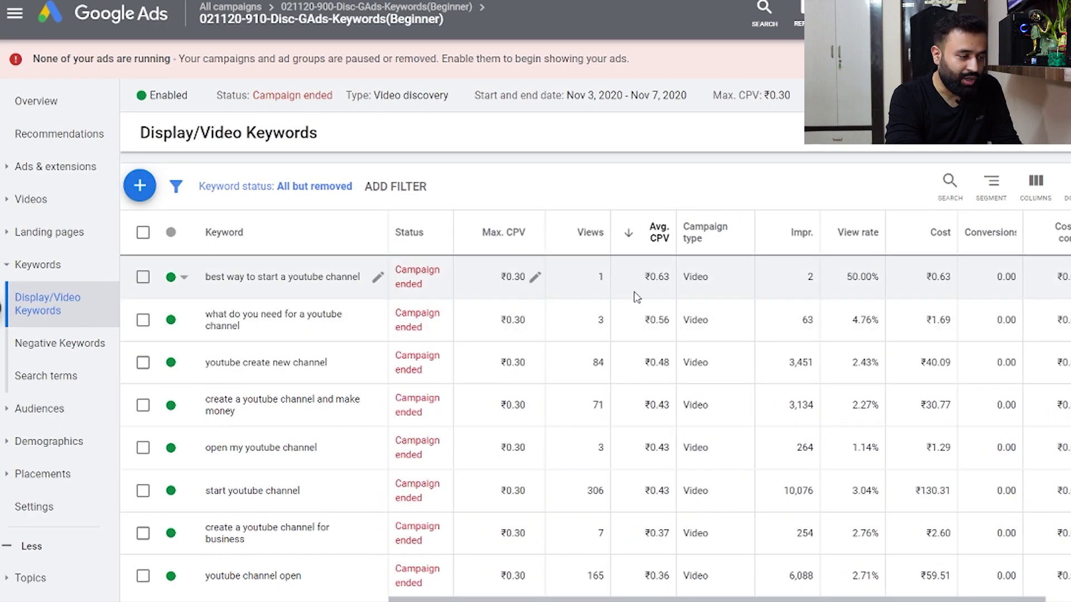
scroll(637, 298, "right", 5)
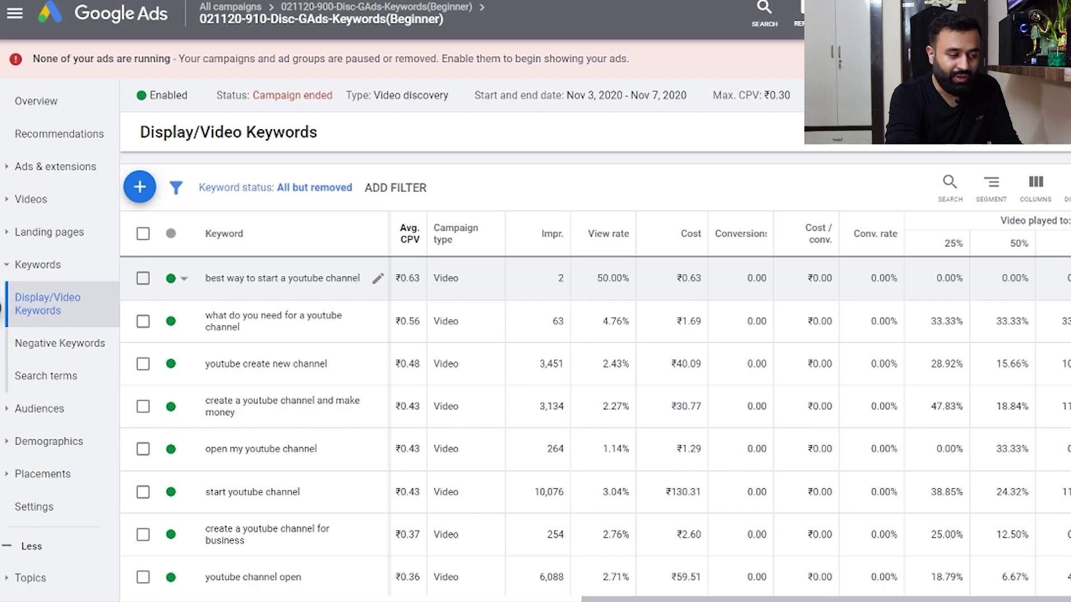
scroll(595, 424, "left", 5)
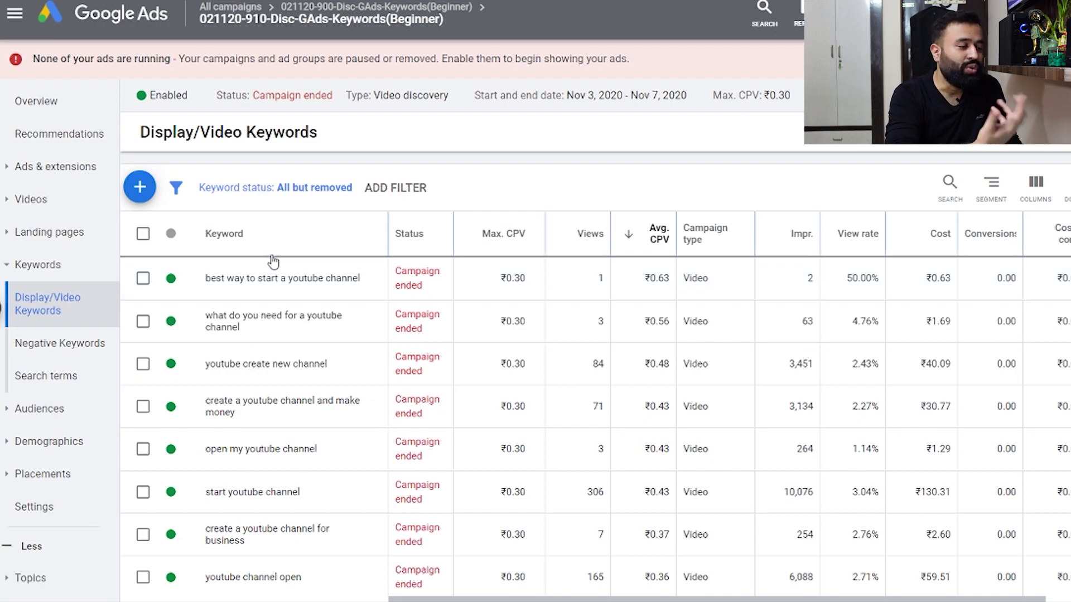
Open the ad group's search terms report and review the listed queries
left_click(64, 369)
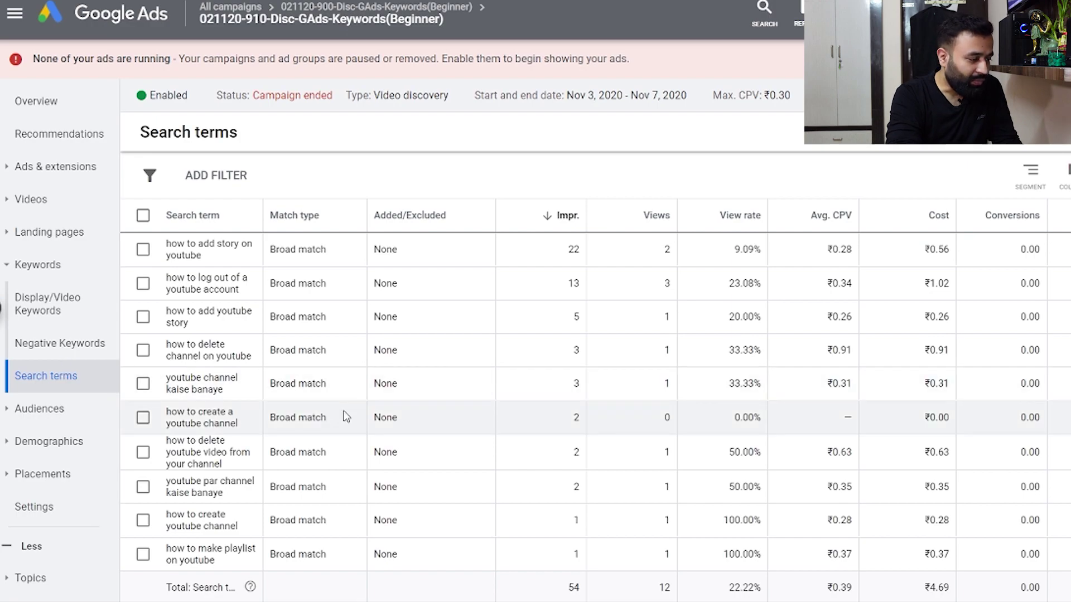
scroll(346, 416, "down", 3)
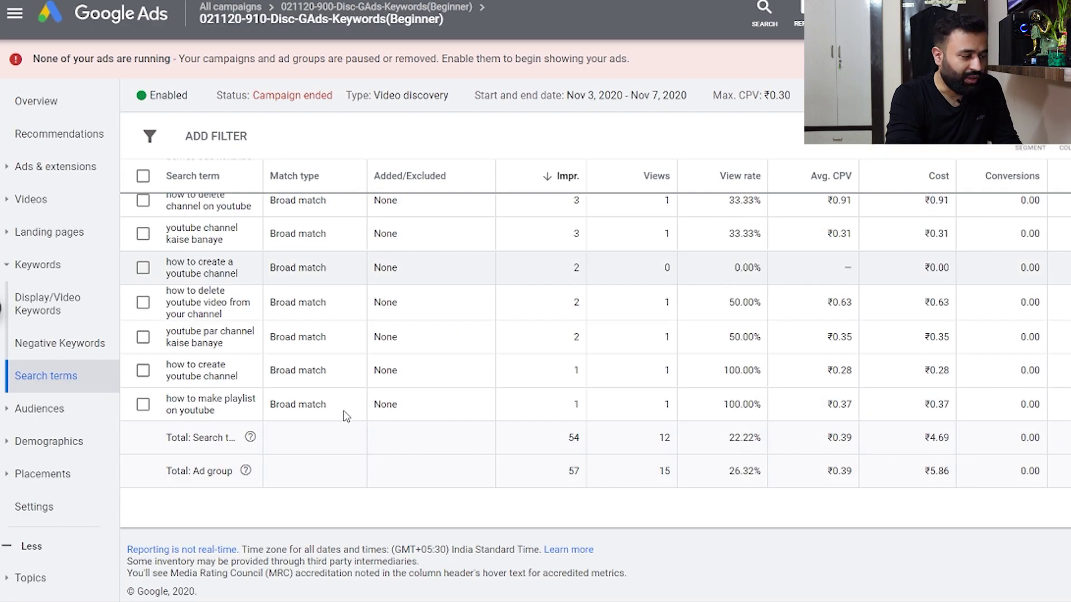
scroll(346, 416, "up", 3)
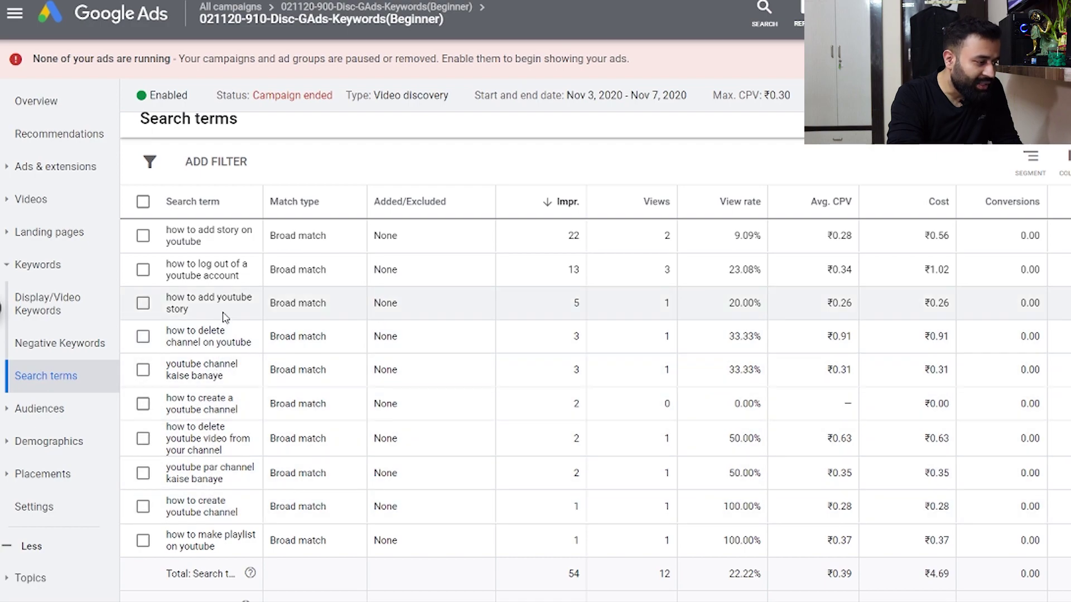
Add the search term "youtube channel kaise banaye" as an exact match negative keyword at ad group level
left_click(143, 370)
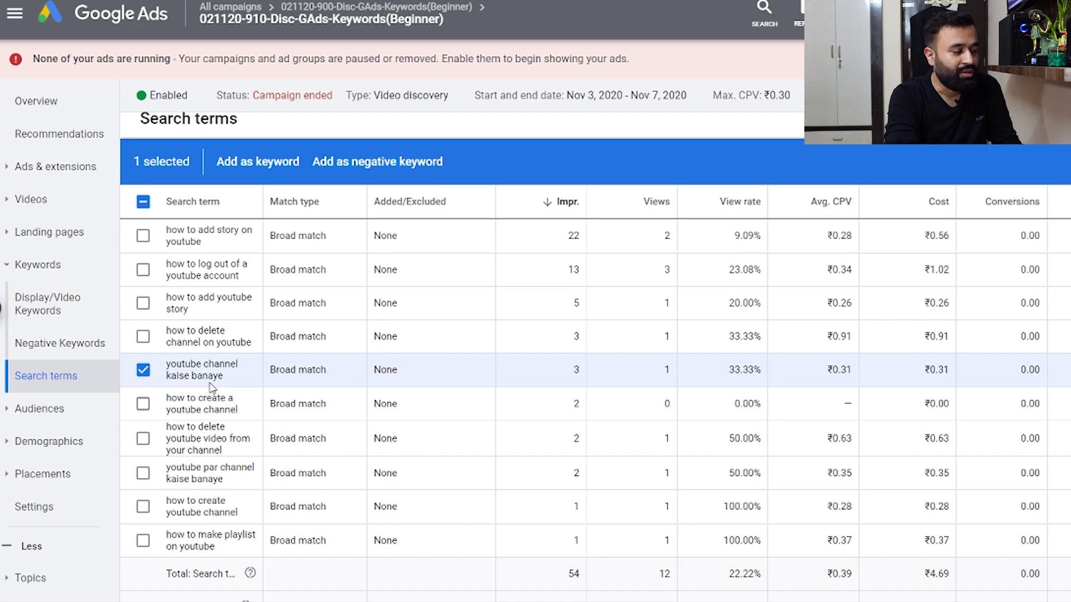
left_click(370, 171)
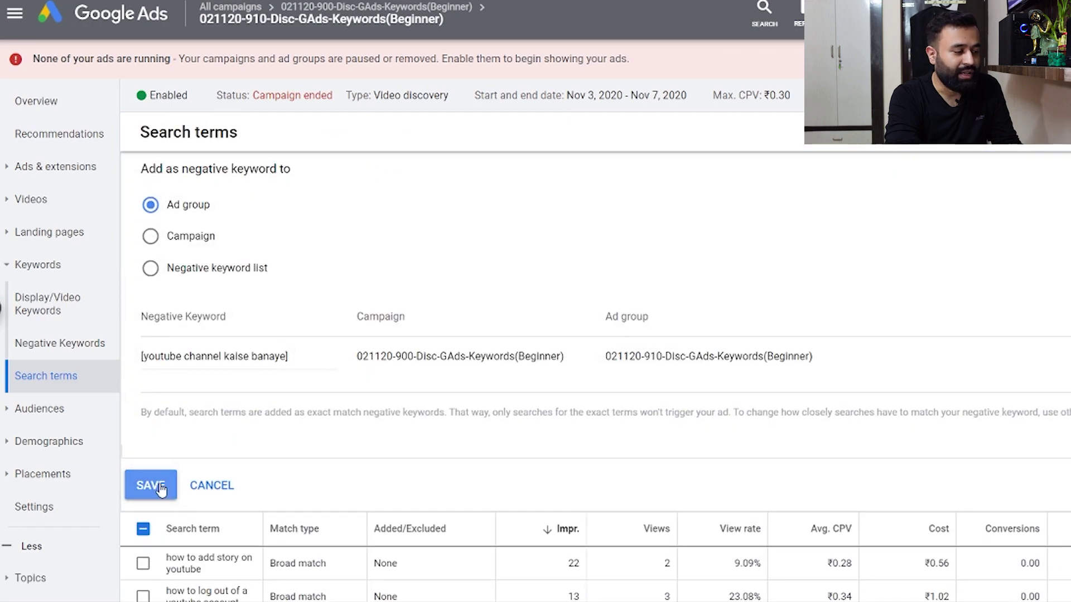
left_click(161, 489)
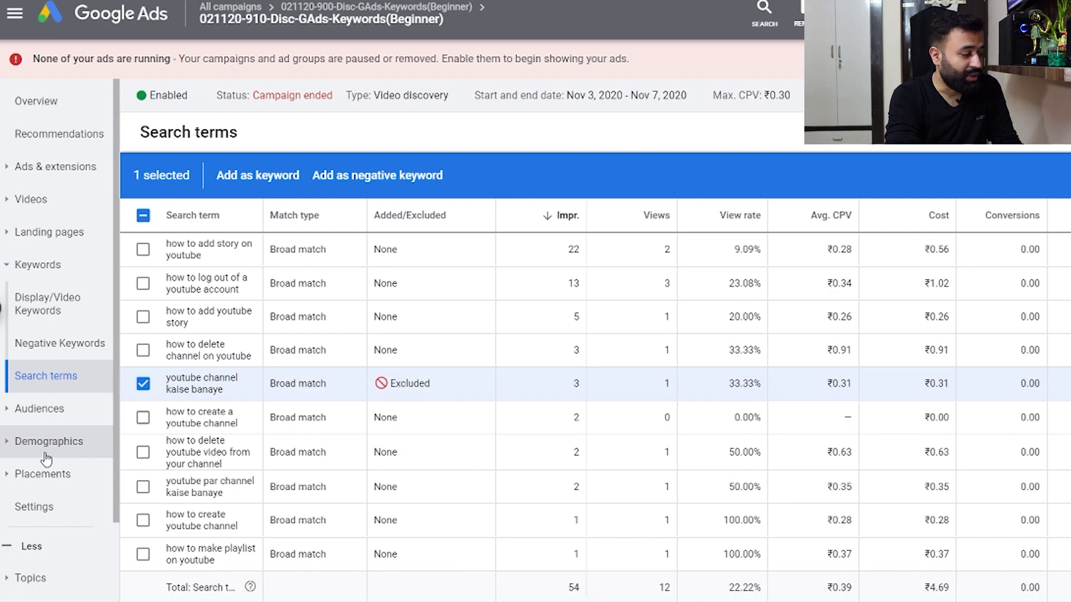
scroll(47, 459, "down", 2)
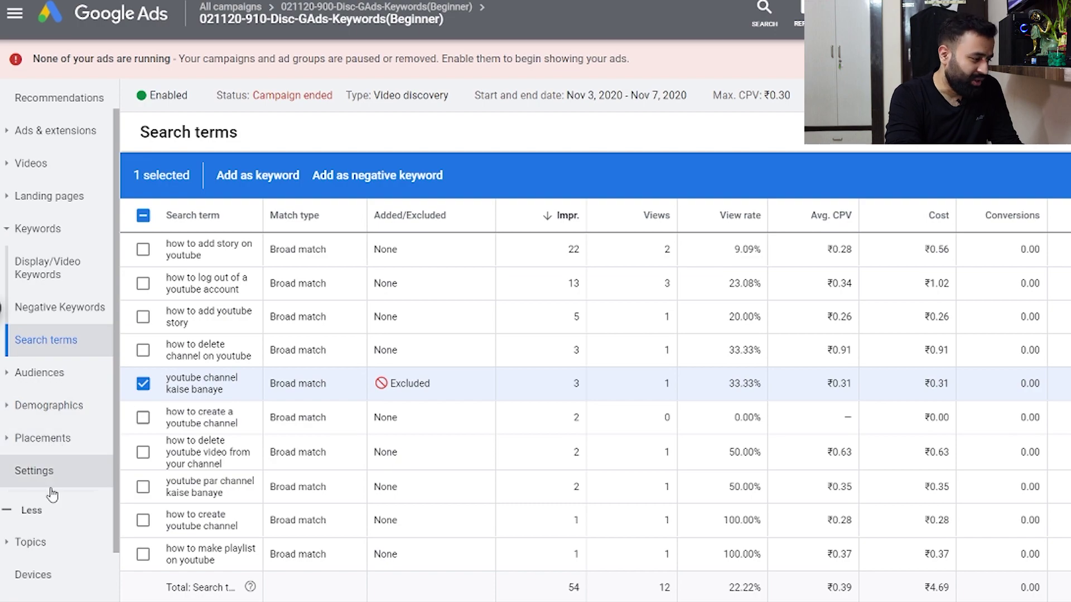
scroll(53, 493, "down", 2)
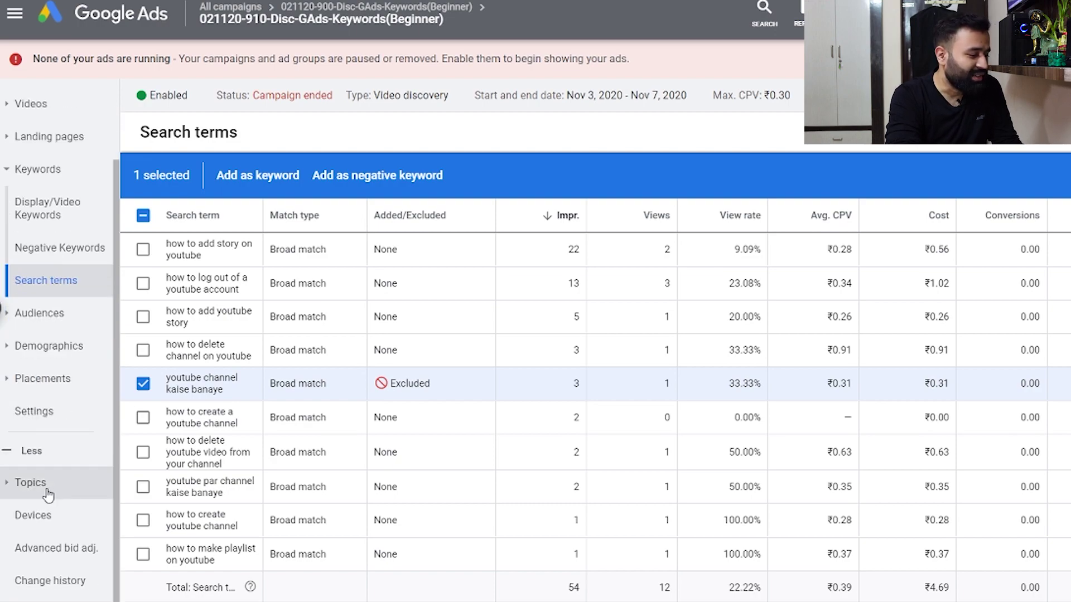